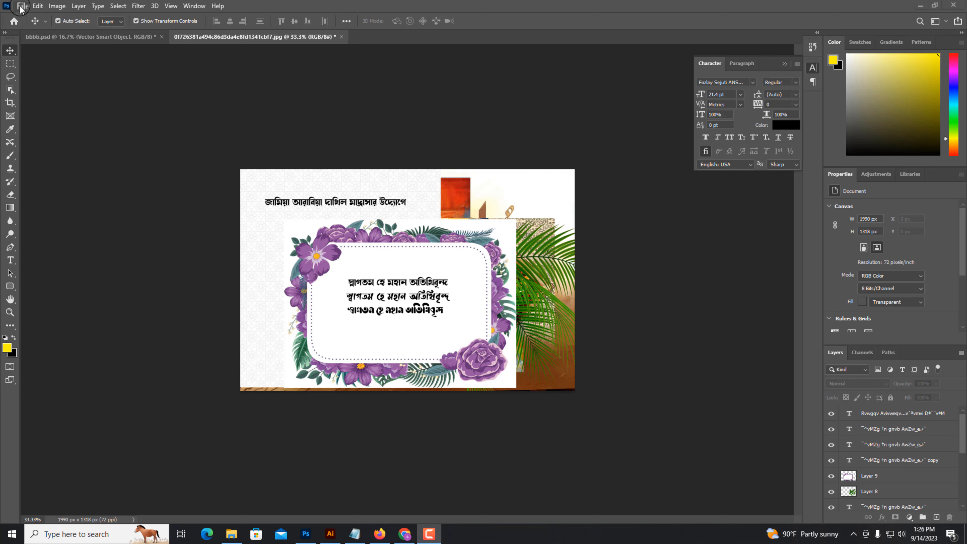
# Step: Create a new document 144 inches wide by 48 inches high at 72 pixels/inch in RGB Color
pyautogui.click(21, 9)
pyautogui.click(23, 16)
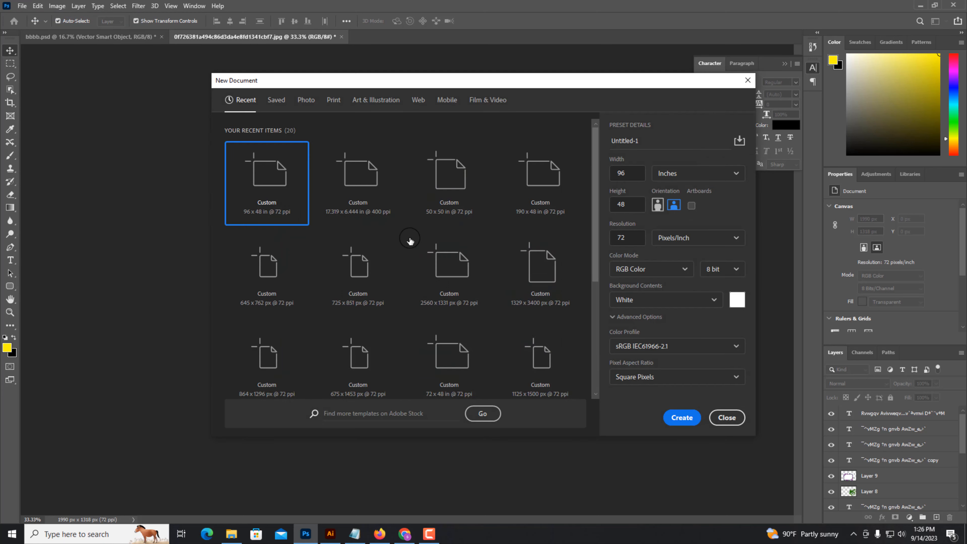
pyautogui.click(694, 176)
pyautogui.click(681, 211)
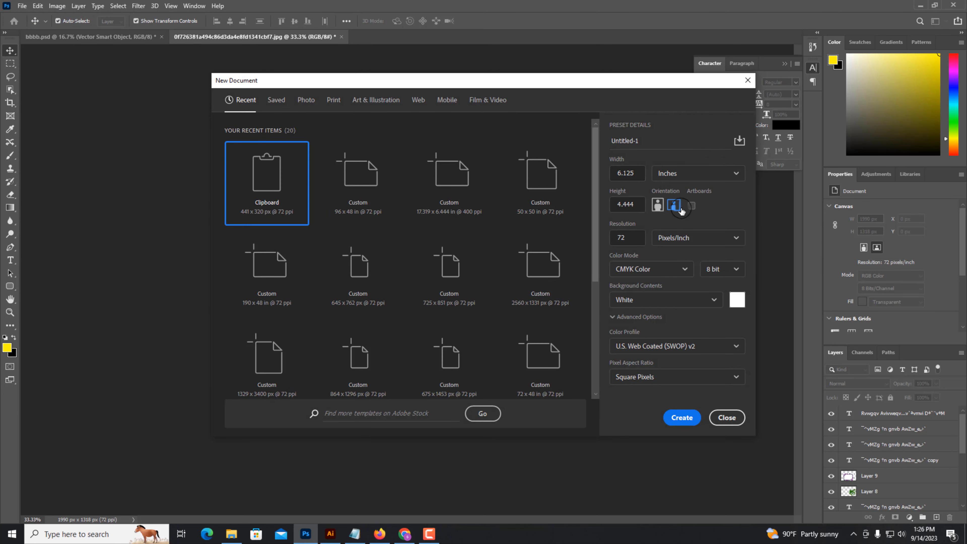
pyautogui.click(615, 167)
pyautogui.write('144')
pyautogui.press('Tab')
pyautogui.press('Tab')
pyautogui.write('48')
pyautogui.click(651, 269)
pyautogui.click(632, 323)
pyautogui.click(682, 418)
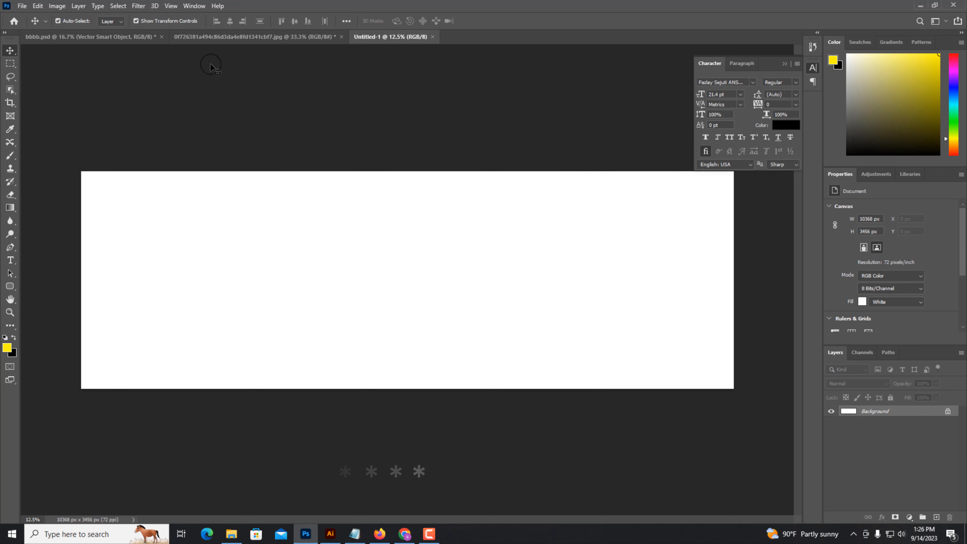
# Step: Copy the calligraphy artwork from bbbb.psd to the banner's right end, scaled to full banner height, and close bbbb.psd without saving
pyautogui.click(255, 36)
pyautogui.click(92, 37)
pyautogui.moveTo(369, 278); pyautogui.dragTo(560, 220)
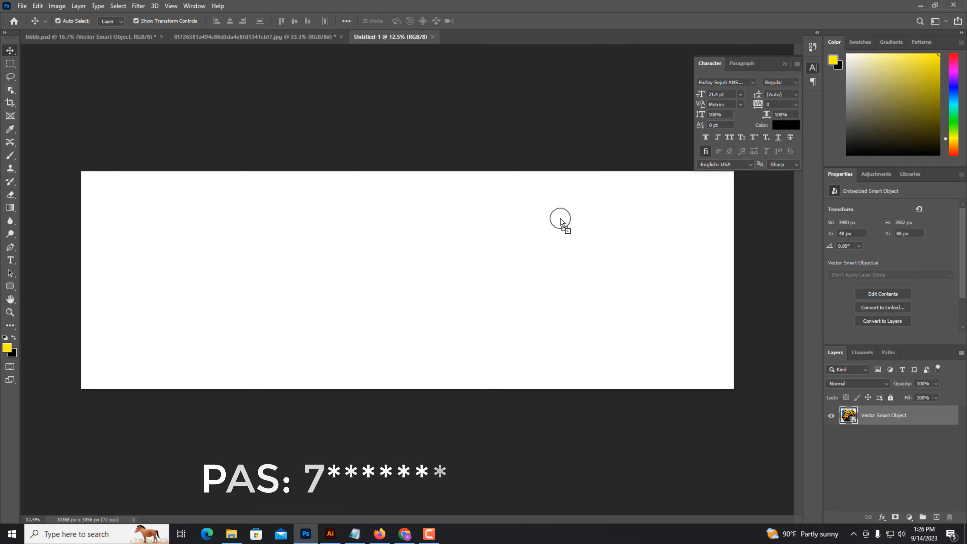
pyautogui.click(162, 37)
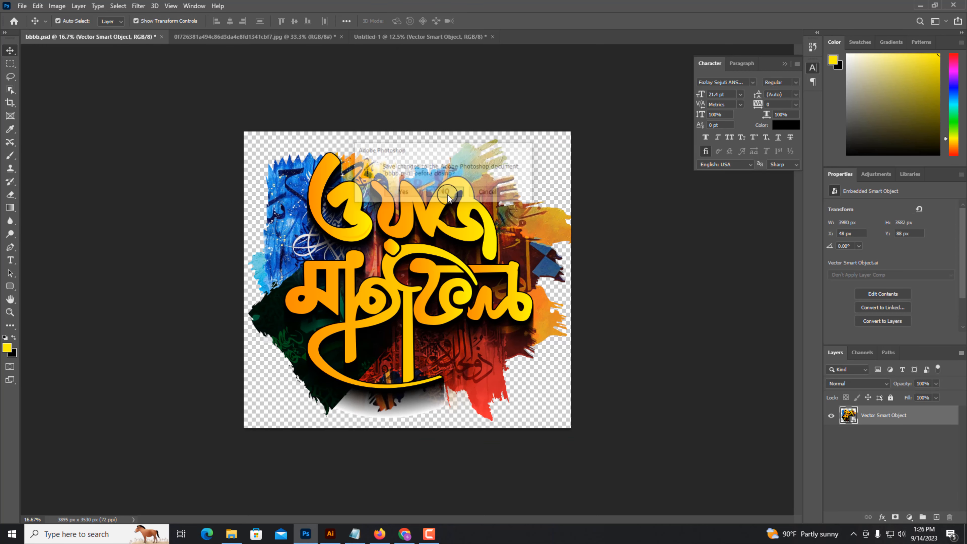
pyautogui.click(446, 191)
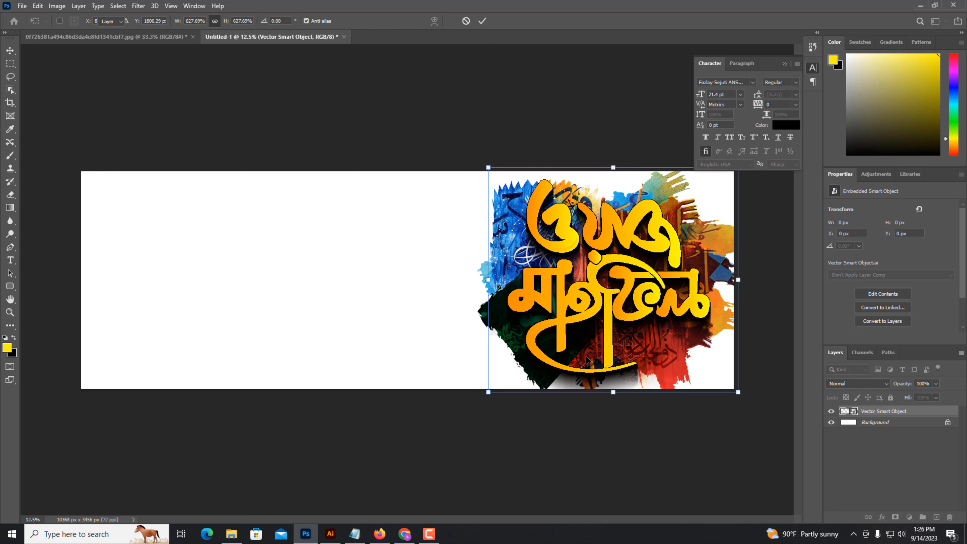
pyautogui.press('Return')
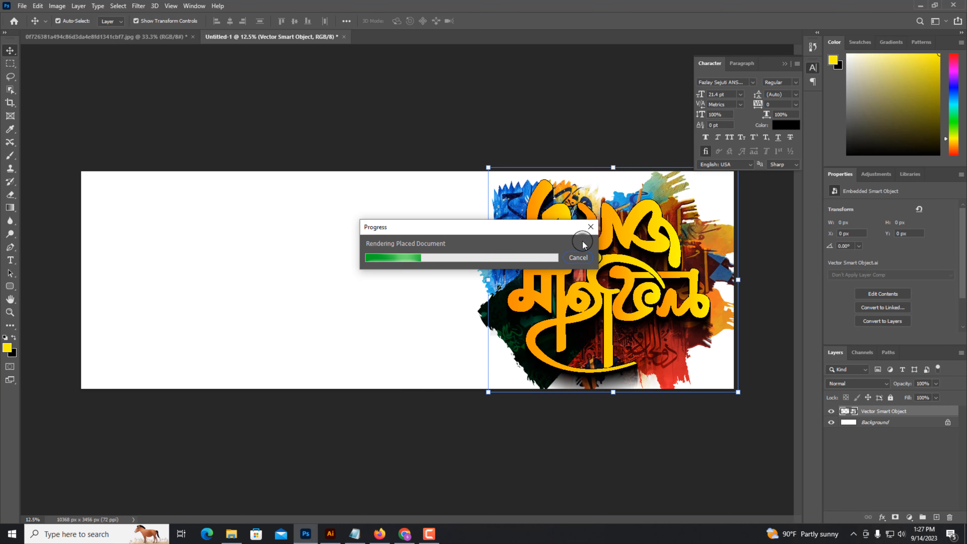
pyautogui.click(408, 412)
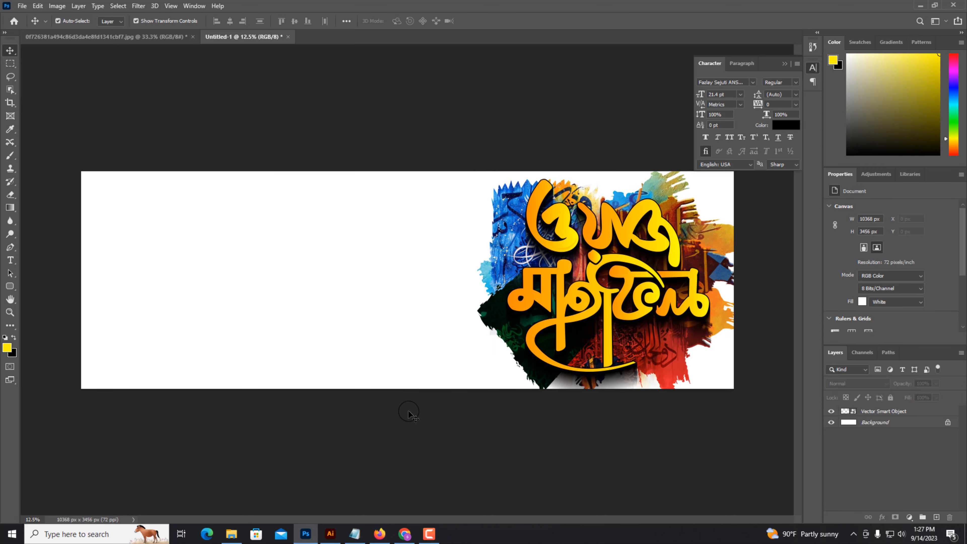
# Step: Examine the rendered calligraphy artwork at full size and against the whole banner
pyautogui.hotkey('ctrl', '1')
pyautogui.moveTo(560, 359); pyautogui.dragTo(406, 354)
pyautogui.hotkey('ctrl', '-')
pyautogui.hotkey('ctrl', '-')
pyautogui.hotkey('ctrl', '-')
pyautogui.hotkey('ctrl', '-')
pyautogui.hotkey('ctrl', '-')
pyautogui.hotkey('ctrl', '-')
pyautogui.hotkey('ctrl', '-')
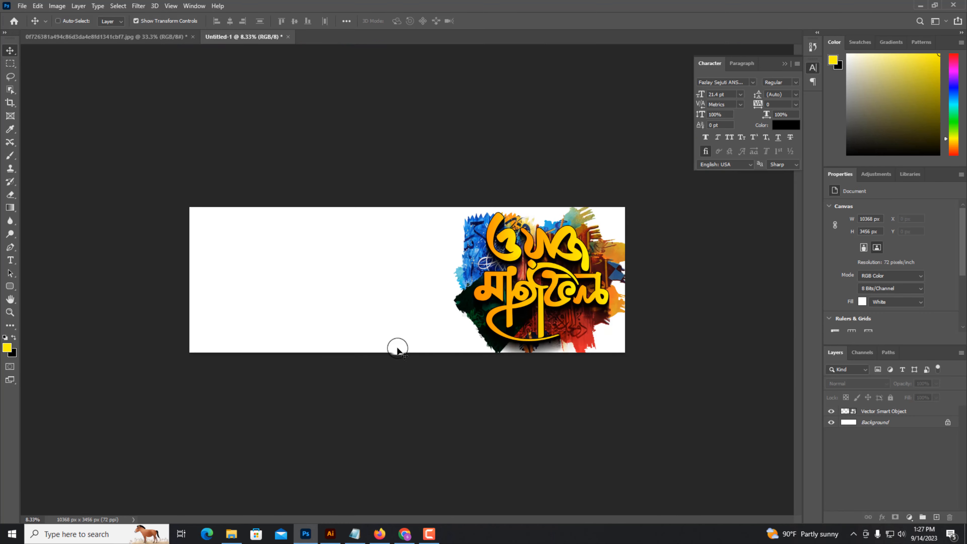
# Step: Copy the purple floral frame from the JPG document into the banner and enlarge it to about 3061 × 2225 px
pyautogui.click(177, 37)
pyautogui.click(402, 295)
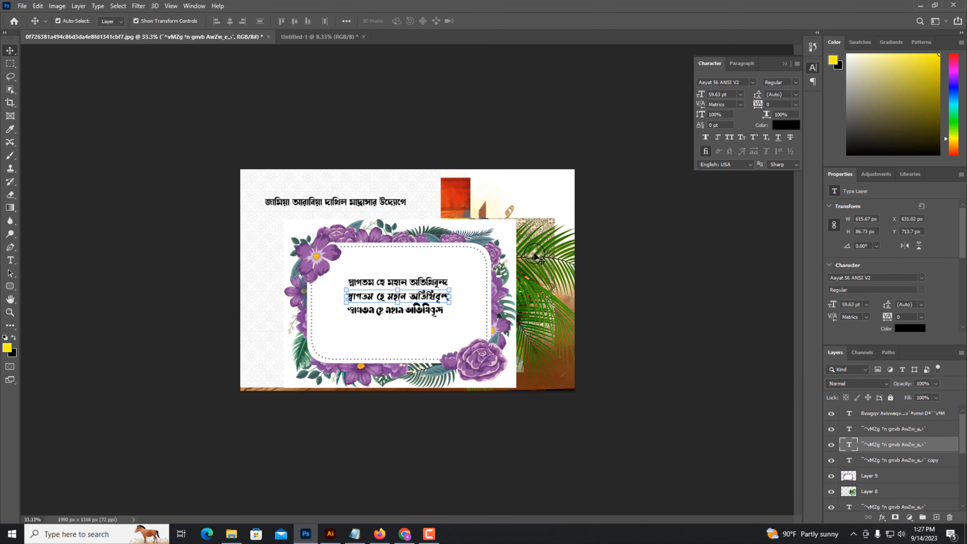
pyautogui.moveTo(493, 252); pyautogui.dragTo(359, 293)
pyautogui.hotkey('ctrl', '+')
pyautogui.press('Return')
# Step: Copy the black Bangla heading from the JPG document into the banner and enlarge it to about 406 pt above the floral frame
pyautogui.click(203, 40)
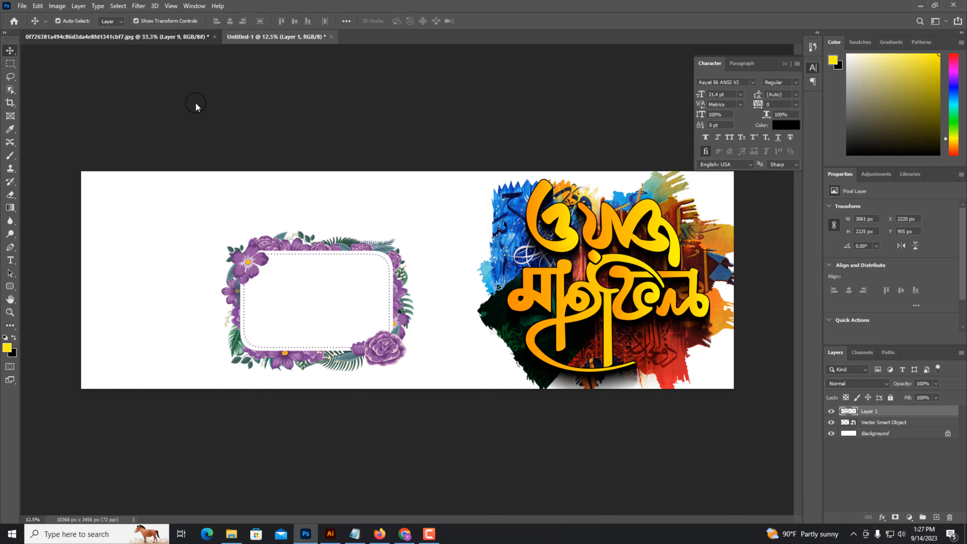
pyautogui.moveTo(434, 252); pyautogui.dragTo(478, 182)
pyautogui.press('Return')
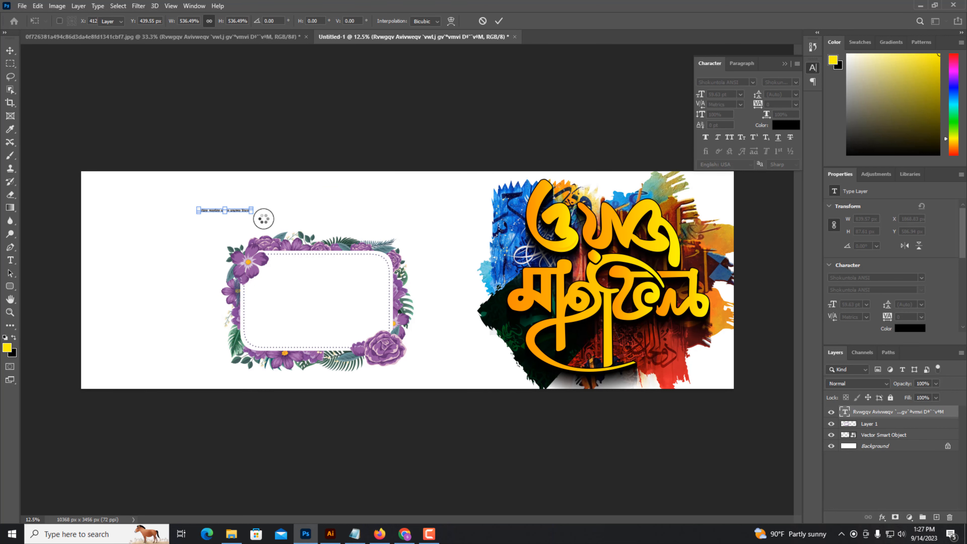
pyautogui.moveTo(198, 198); pyautogui.dragTo(123, 192)
pyautogui.press('Return')
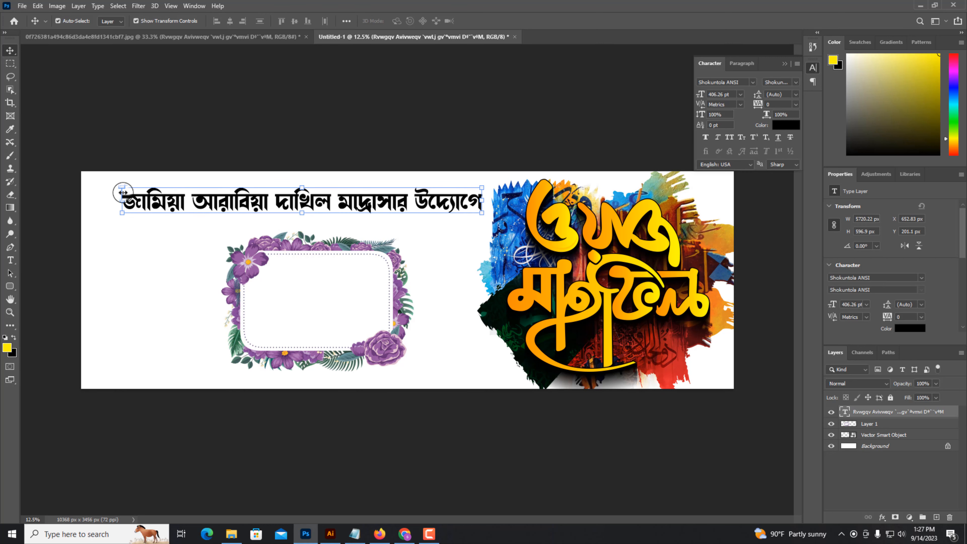
# Step: Copy the palm leaves from the JPG document into the banner's upper-left corner and enlarge them to about 2098 × 1866 px
pyautogui.click(247, 262)
pyautogui.click(225, 36)
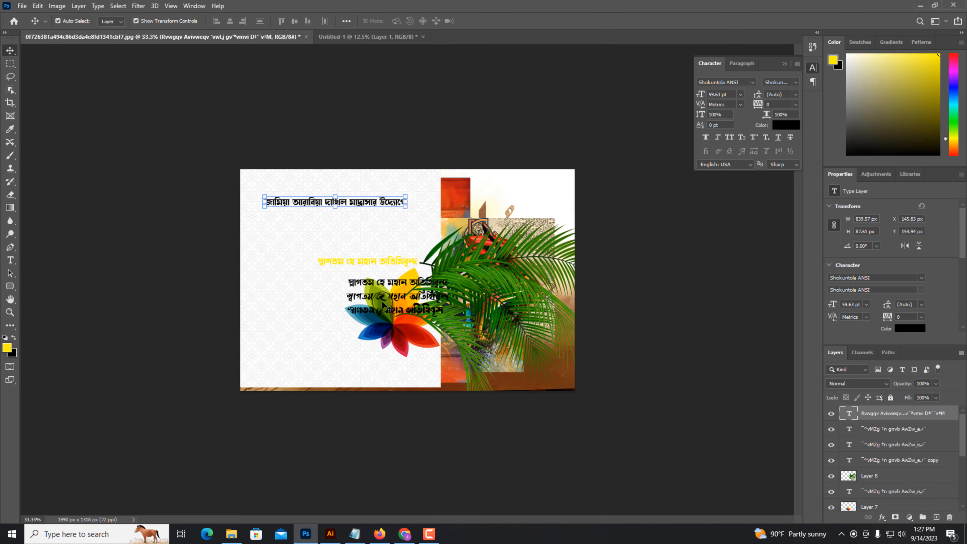
pyautogui.moveTo(382, 304); pyautogui.dragTo(228, 216)
pyautogui.hotkey('ctrl', '+')
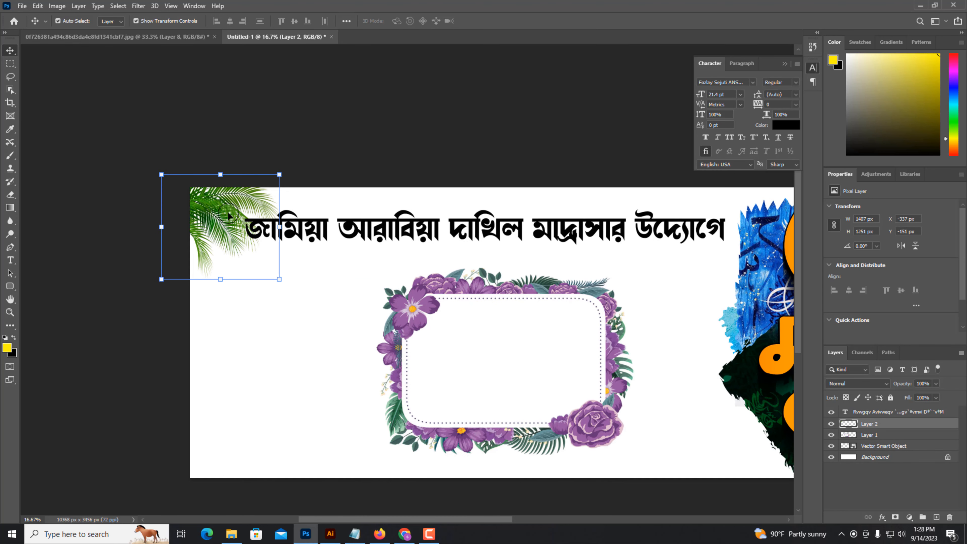
pyautogui.moveTo(279, 280); pyautogui.dragTo(339, 320)
pyautogui.press('Return')
pyautogui.hotkey('ctrl', '+')
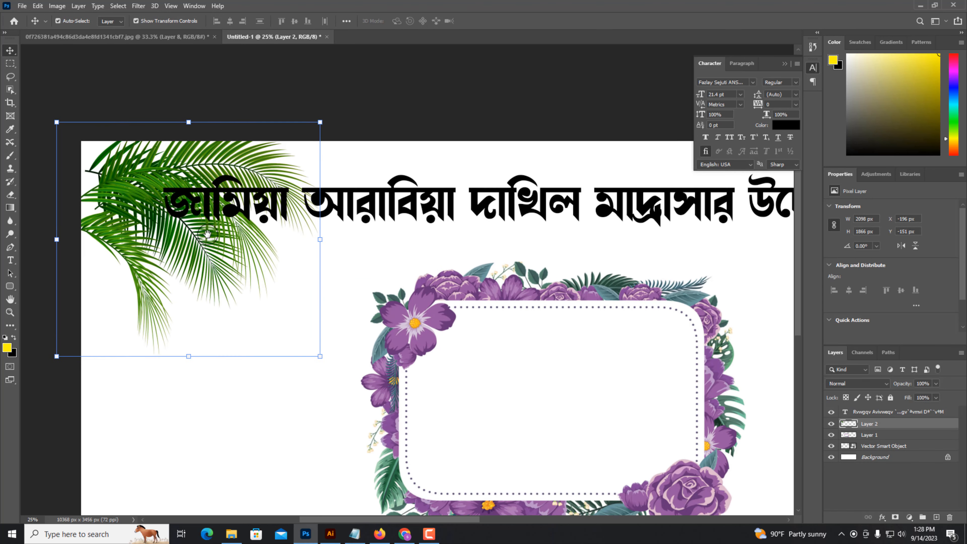
pyautogui.moveTo(207, 234); pyautogui.dragTo(252, 264)
pyautogui.moveTo(147, 217); pyautogui.dragTo(111, 209)
pyautogui.hotkey('ctrl', '-')
pyautogui.click(123, 335)
pyautogui.hotkey('ctrl', '-')
# Step: Bring the colourful calligraphy painting into the banner, scale it over the left end to about 2005 × 3608 px, and stack it just above the pattern background
pyautogui.click(114, 37)
pyautogui.press('Delete')
pyautogui.moveTo(448, 260)
pyautogui.mouseDown()
pyautogui.moveTo(410, 250)
pyautogui.moveTo(458, 258)
pyautogui.mouseUp()
pyautogui.click(335, 213)
pyautogui.moveTo(335, 214); pyautogui.dragTo(130, 276)
pyautogui.moveTo(148, 308); pyautogui.dragTo(223, 432)
pyautogui.moveTo(160, 358); pyautogui.dragTo(137, 397)
pyautogui.moveTo(134, 338); pyautogui.dragTo(145, 337)
pyautogui.press('Return')
pyautogui.hotkey('ctrl', 'shift', '[')
pyautogui.hotkey('ctrl', ']')
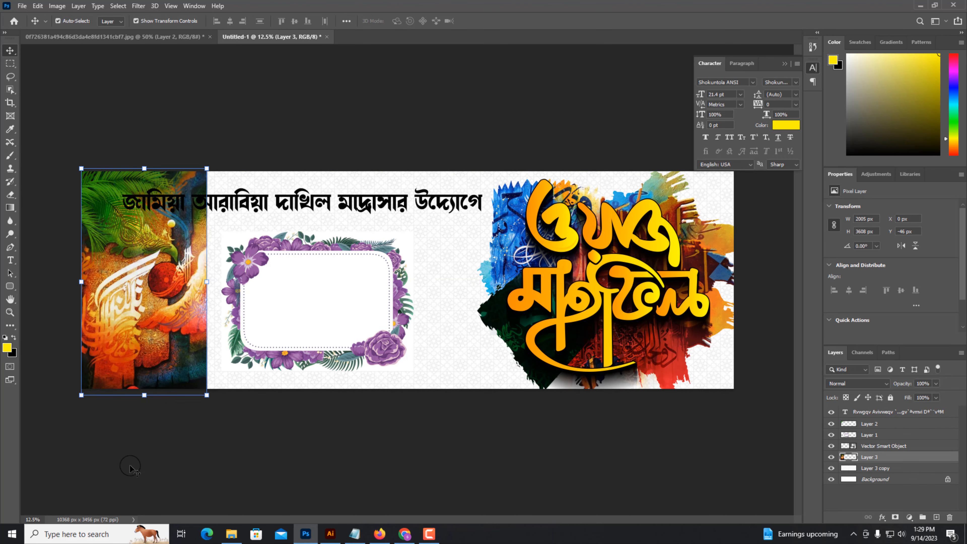
# Step: Fade the painting's right edge into the pattern background with a soft 2000 px Eraser
pyautogui.click(130, 465)
pyautogui.hotkey('ctrl', '+')
pyautogui.moveTo(190, 291); pyautogui.dragTo(374, 312)
pyautogui.click(290, 365)
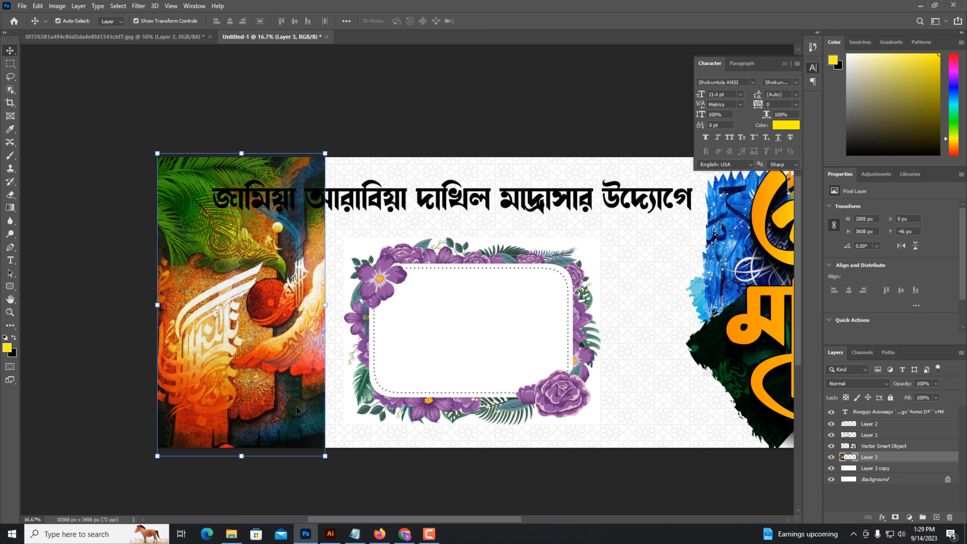
pyautogui.press('e')
pyautogui.moveTo(318, 112); pyautogui.dragTo(335, 238)
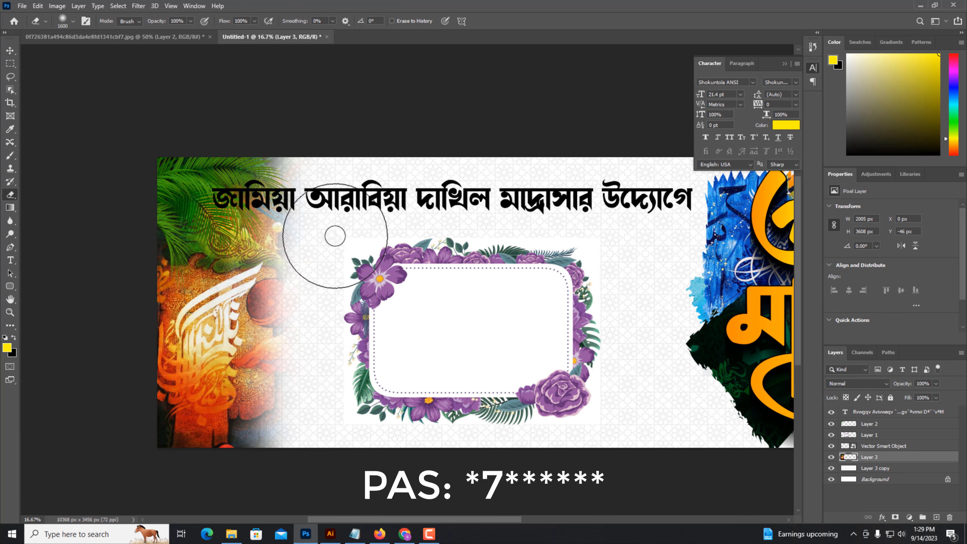
pyautogui.hotkey('ctrl', 'z')
pyautogui.press(']')
pyautogui.press(']')
pyautogui.press(']')
pyautogui.press(']')
pyautogui.moveTo(335, 168)
pyautogui.mouseDown()
pyautogui.moveTo(349, 374)
pyautogui.moveTo(372, 381)
pyautogui.moveTo(337, 154)
pyautogui.moveTo(358, 283)
pyautogui.moveTo(357, 428)
pyautogui.mouseUp()
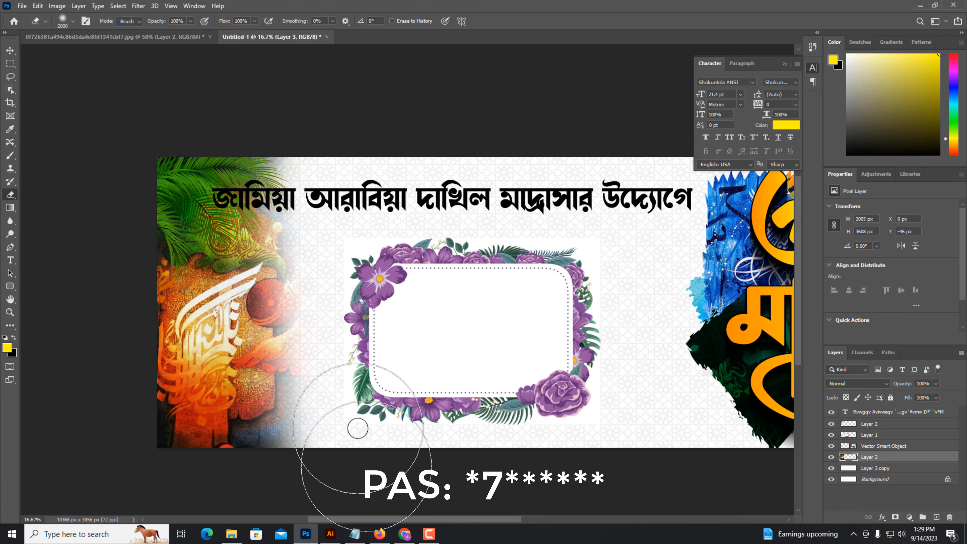
pyautogui.press('v')
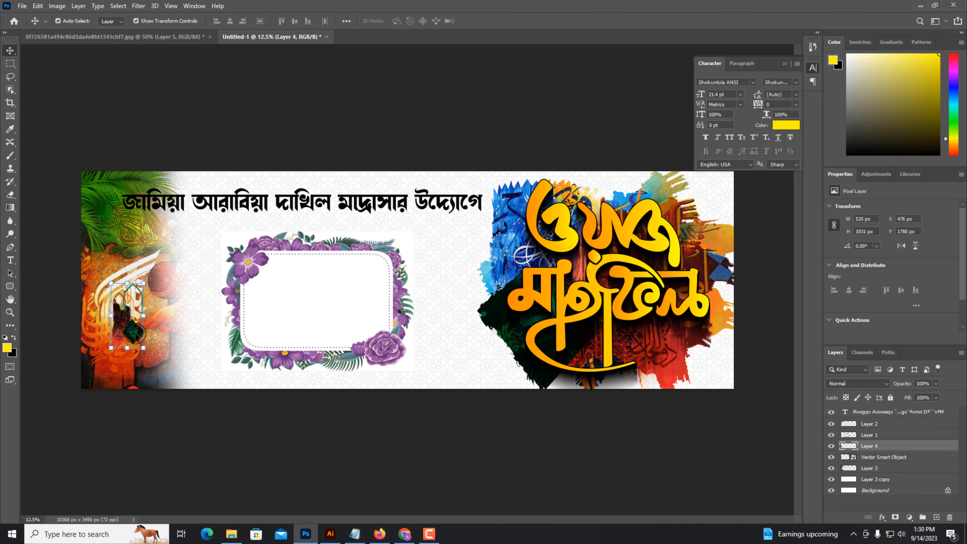
# Step: Enlarge the arch artwork and place it along the banner's lower-left edge, and shift the floral frame slightly right
pyautogui.hotkey('ctrl', 't')
pyautogui.moveTo(147, 351); pyautogui.dragTo(227, 393)
pyautogui.moveTo(190, 335)
pyautogui.mouseDown()
pyautogui.moveTo(136, 336)
pyautogui.moveTo(177, 334)
pyautogui.moveTo(179, 343)
pyautogui.mouseUp()
pyautogui.press('Return')
pyautogui.click(257, 442)
pyautogui.hotkey('ctrl', '+')
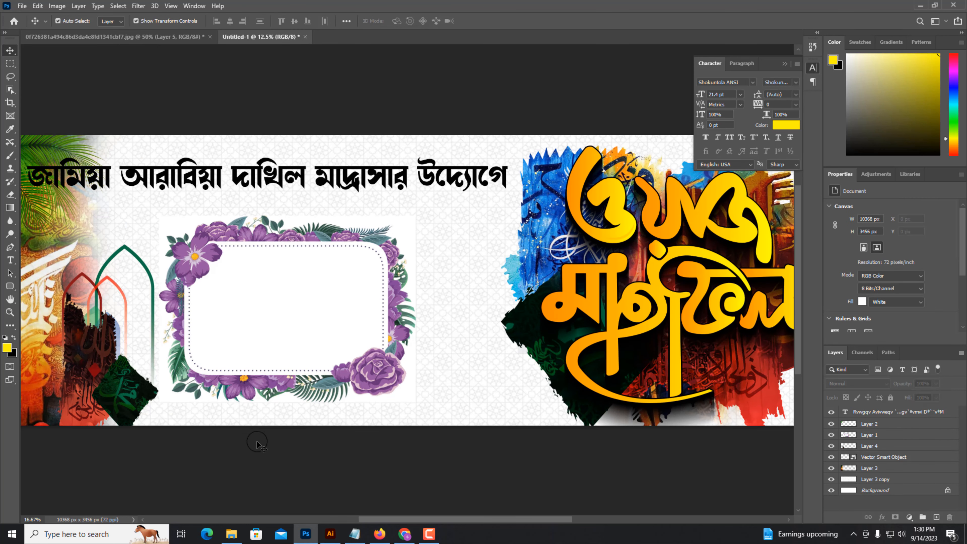
pyautogui.moveTo(106, 381); pyautogui.dragTo(105, 386)
pyautogui.moveTo(324, 307)
pyautogui.mouseDown()
pyautogui.moveTo(354, 298)
pyautogui.moveTo(341, 307)
pyautogui.mouseUp()
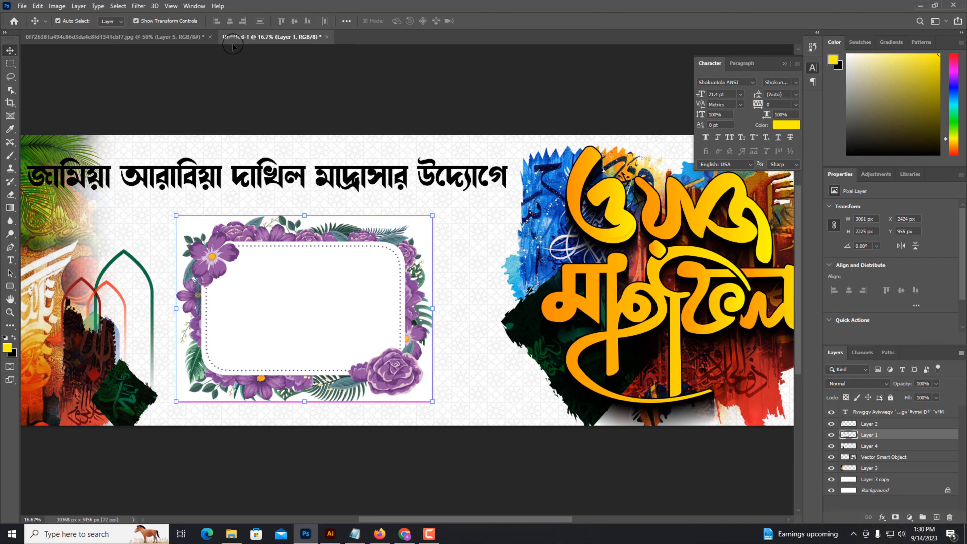
# Step: Copy the orange calligraphy picture from the JPG document into the banner and enlarge it to about 4307 × 2852 px over the left half
pyautogui.click(164, 37)
pyautogui.click(460, 220)
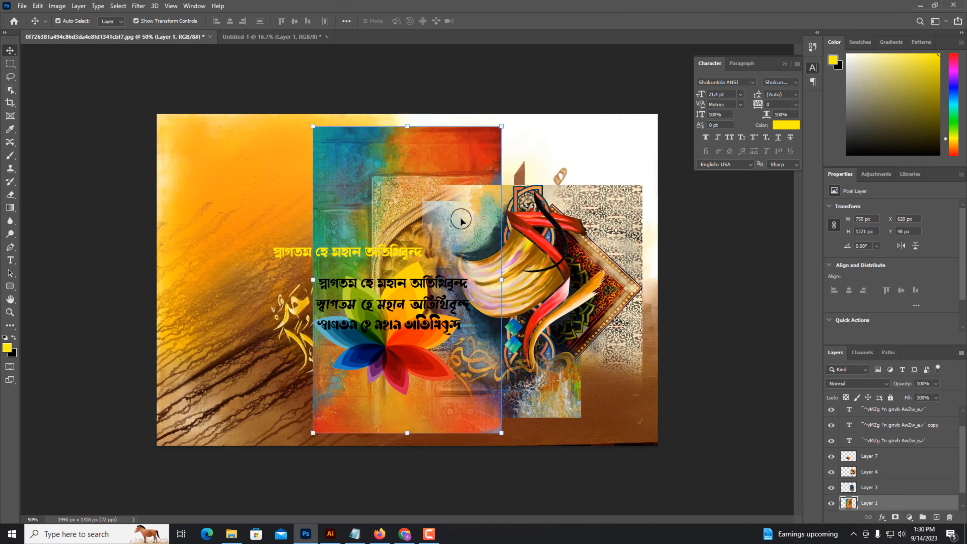
pyautogui.moveTo(279, 199); pyautogui.dragTo(279, 270)
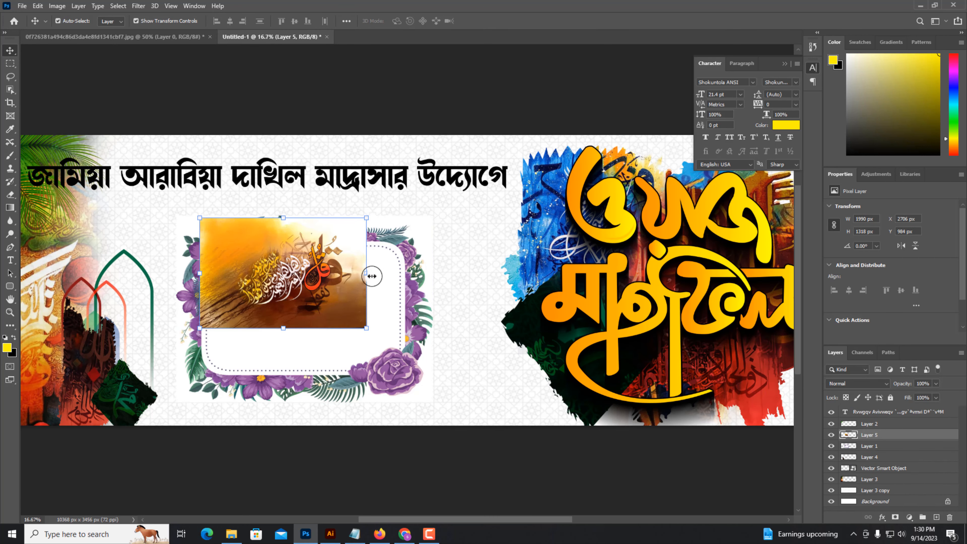
pyautogui.moveTo(368, 273); pyautogui.dragTo(525, 275)
pyautogui.moveTo(434, 307); pyautogui.dragTo(290, 339)
pyautogui.moveTo(382, 410); pyautogui.dragTo(413, 440)
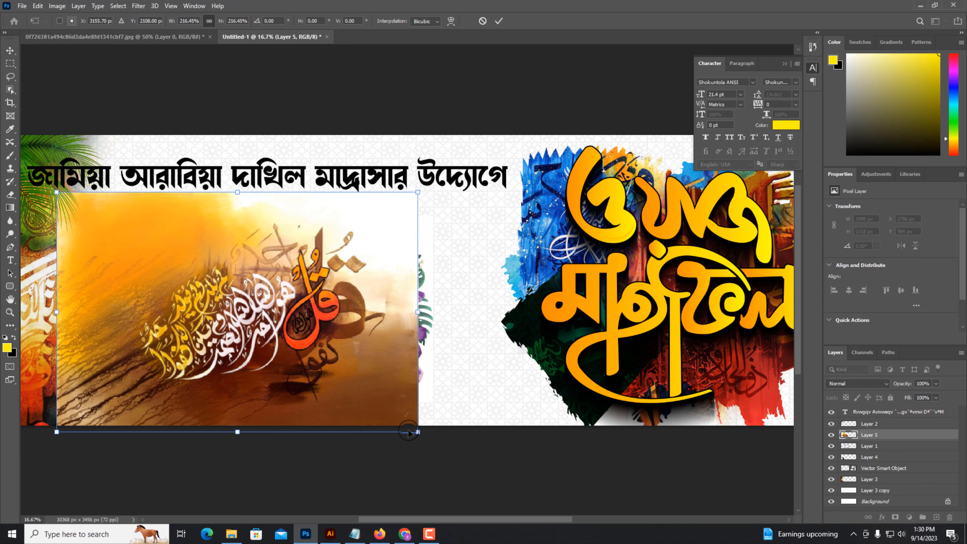
pyautogui.press('Return')
# Step: Send the orange calligraphy picture behind the left painting and softly erase its outer edges into the pattern background
pyautogui.hotkey('ctrl', '[')
pyautogui.hotkey('ctrl', '[')
pyautogui.hotkey('ctrl', '[')
pyautogui.hotkey('ctrl', '[')
pyautogui.hotkey('ctrl', '-')
pyautogui.hotkey('ctrl', '+')
pyautogui.press('e')
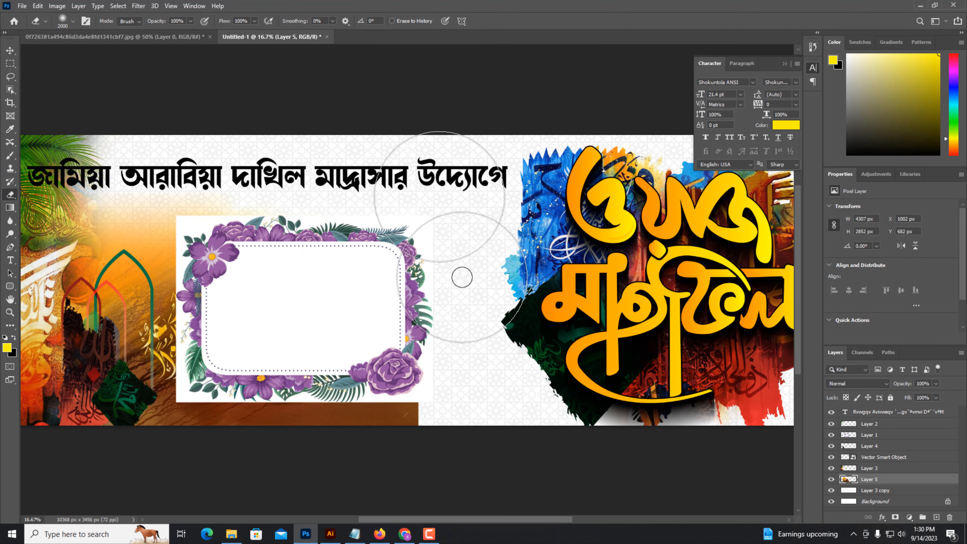
pyautogui.press('v')
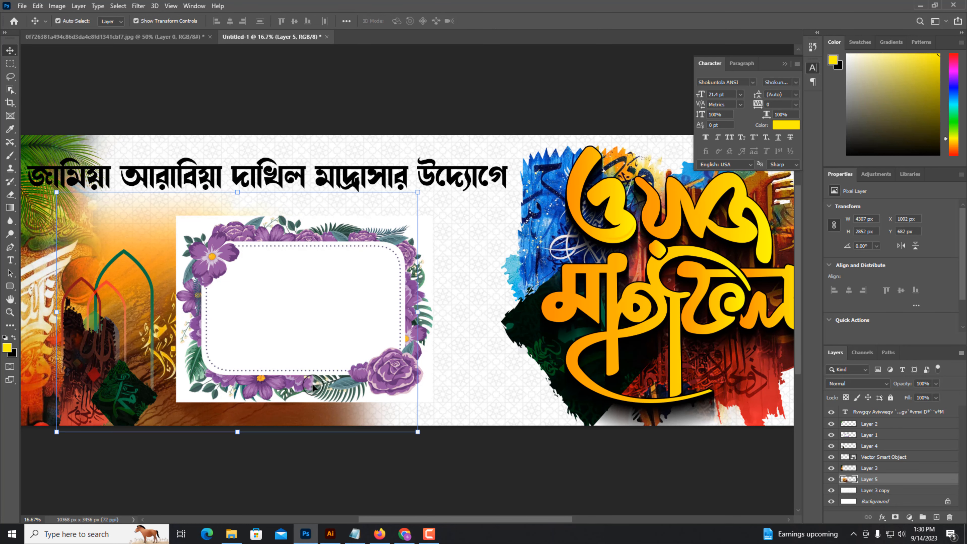
# Step: Move the floral frame slightly further right on the banner
pyautogui.click(291, 455)
pyautogui.hotkey('ctrl', '+')
pyautogui.moveTo(262, 337); pyautogui.dragTo(347, 349)
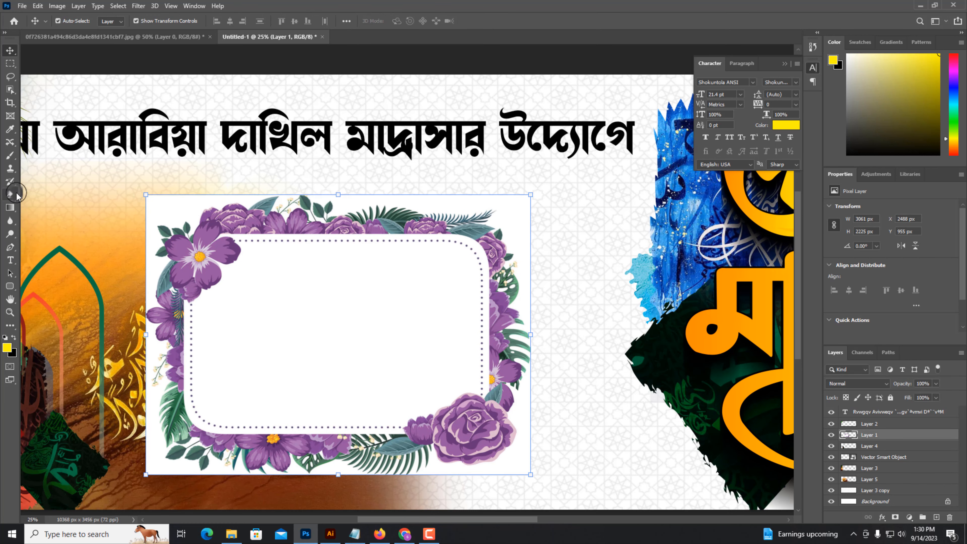
pyautogui.click(11, 90)
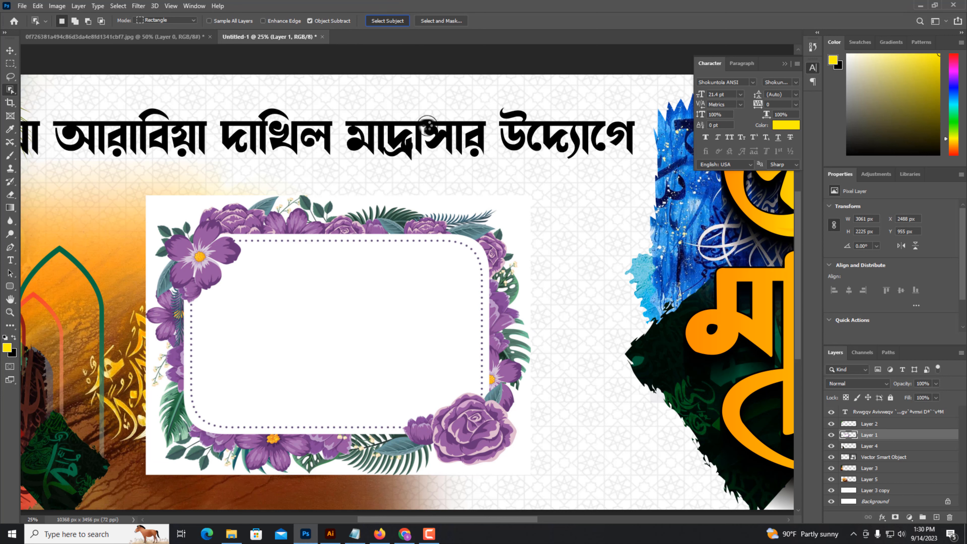
pyautogui.press('v')
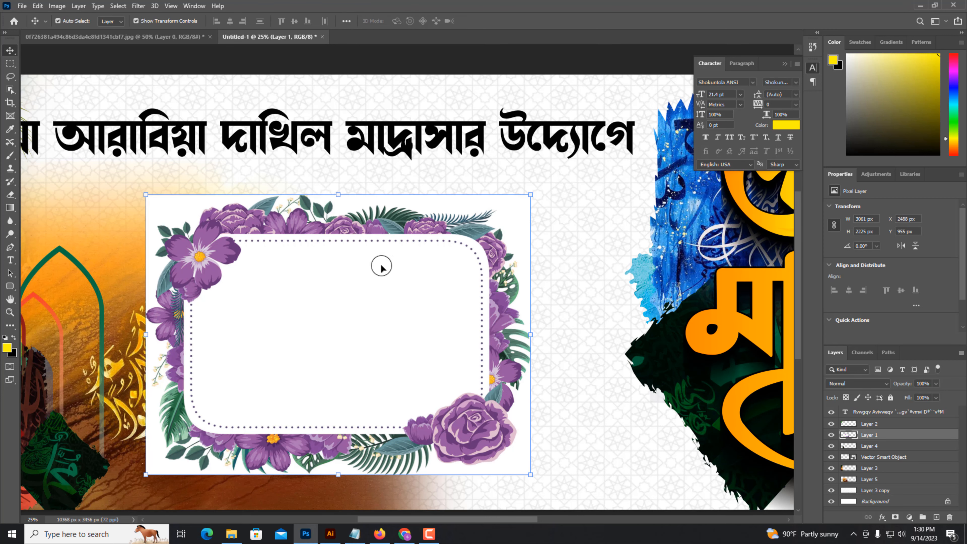
# Step: Select the white area around the floral frame with the Magic Wand, feather the selection by 2 pixels, delete it and deselect
pyautogui.click(10, 89)
pyautogui.click(179, 211)
pyautogui.click(529, 200)
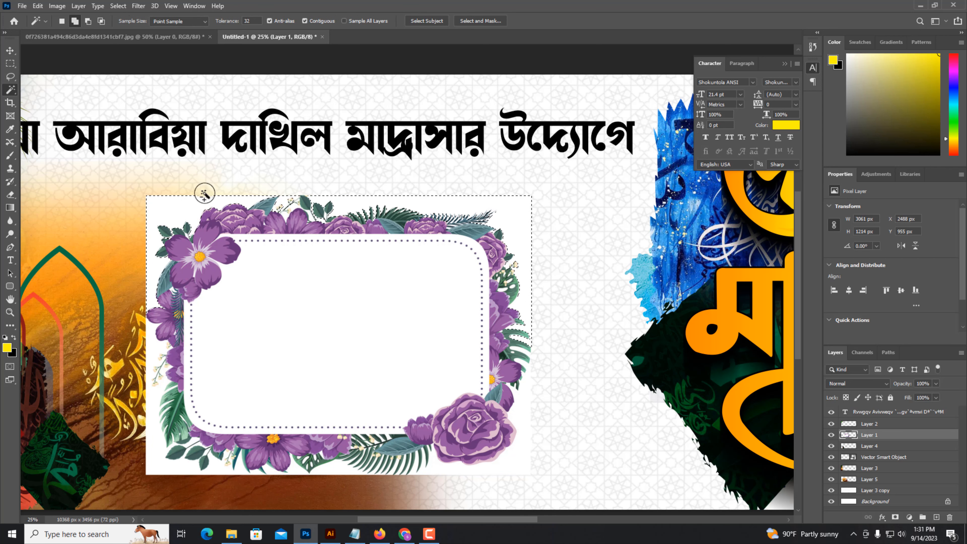
pyautogui.click(518, 461)
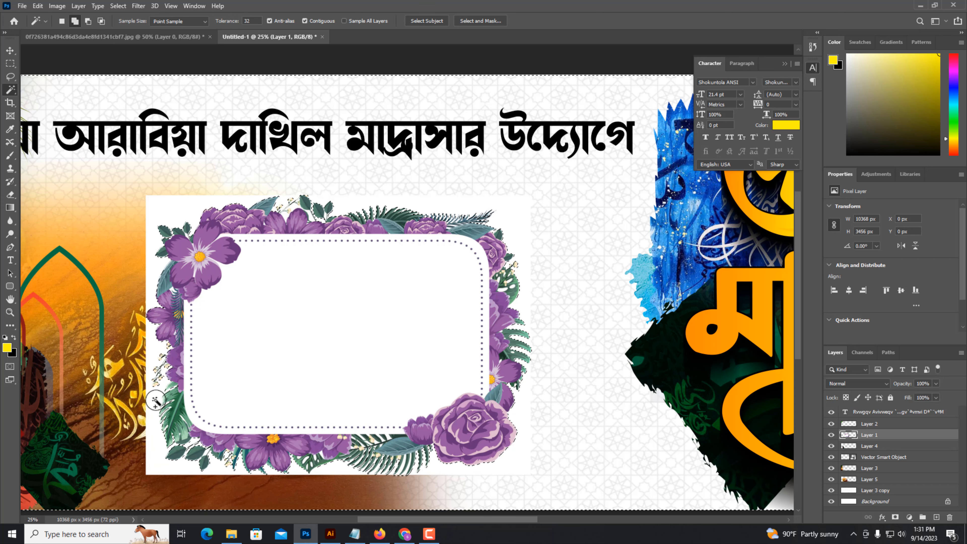
pyautogui.rightClick(266, 170)
pyautogui.click(276, 310)
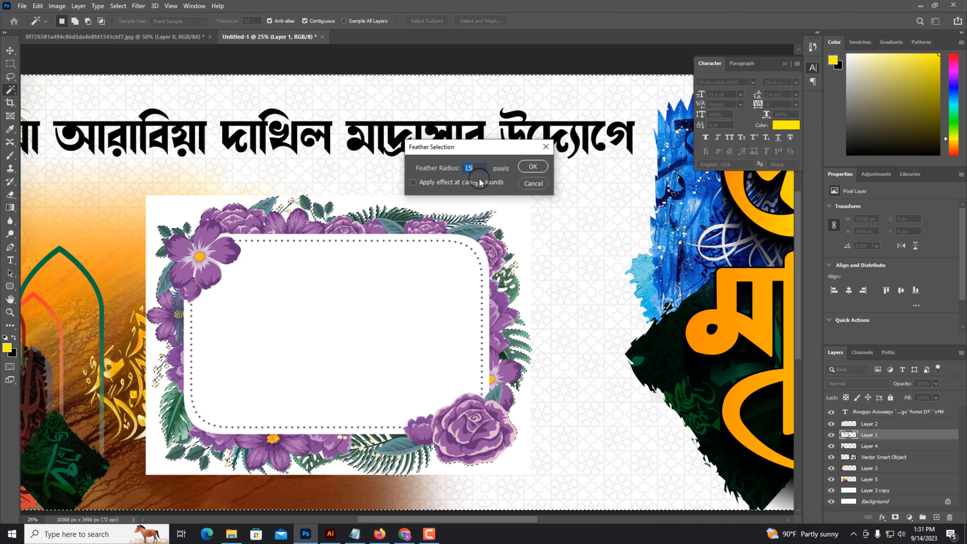
pyautogui.write('2')
pyautogui.press('Return')
pyautogui.press('Delete')
pyautogui.hotkey('ctrl', 'd')
pyautogui.press('v')
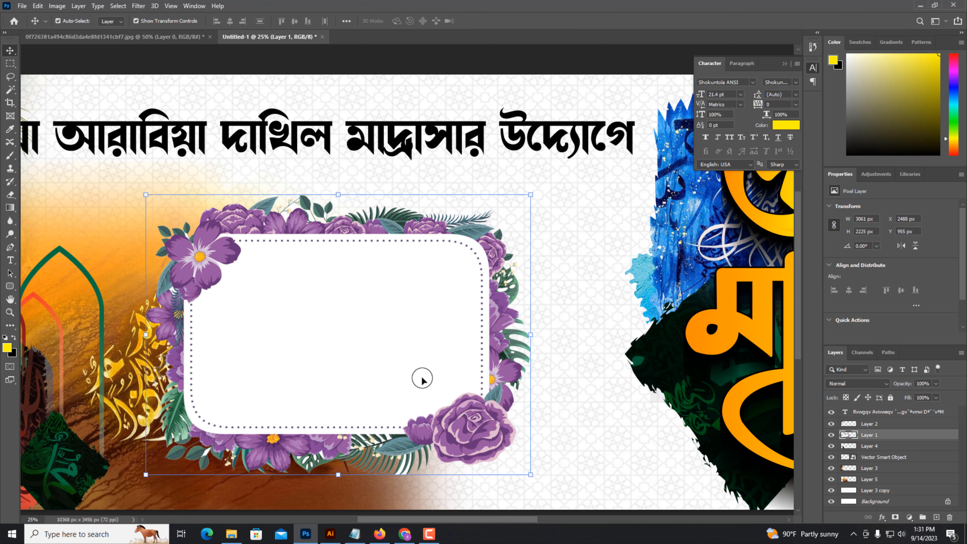
# Step: Move the floral frame about 230 px further right on the banner
pyautogui.moveTo(382, 380)
pyautogui.mouseDown()
pyautogui.moveTo(413, 381)
pyautogui.moveTo(400, 382)
pyautogui.mouseUp()
pyautogui.hotkey('ctrl', '-')
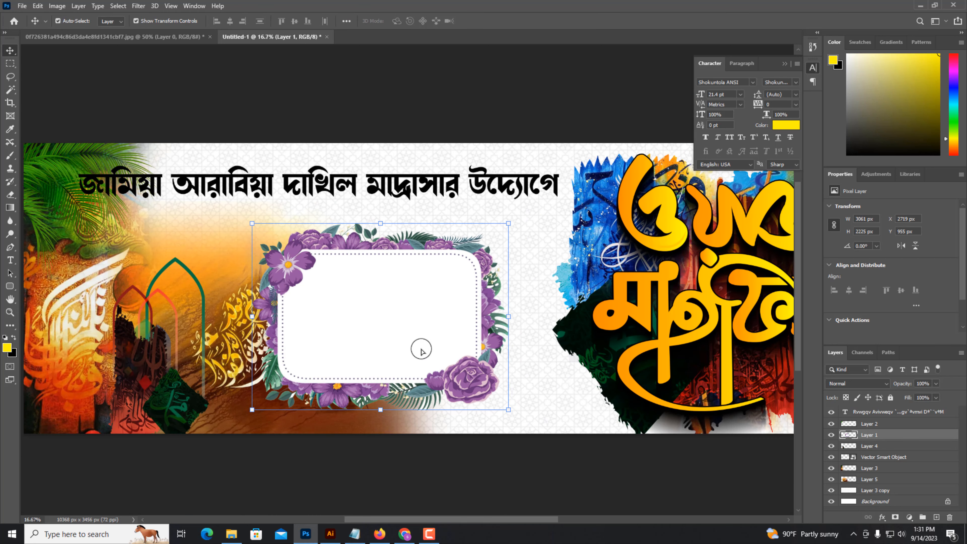
pyautogui.moveTo(419, 349); pyautogui.dragTo(421, 351)
# Step: Widen the black heading text toward the banner's left edge and deselect it
pyautogui.click(362, 191)
pyautogui.moveTo(361, 188); pyautogui.dragTo(418, 200)
pyautogui.moveTo(135, 194); pyautogui.dragTo(106, 194)
pyautogui.press('Return')
pyautogui.click(469, 468)
# Step: Outline a wavy-edged area about 8265 × 1220 px on the Background layer, running along the banner's top and below the heading
pyautogui.rightClick(589, 352)
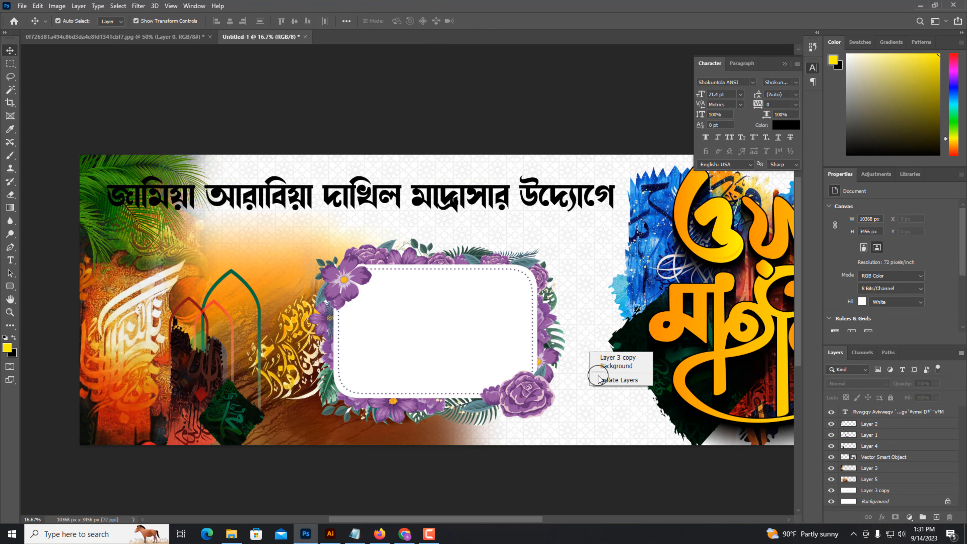
pyautogui.click(606, 367)
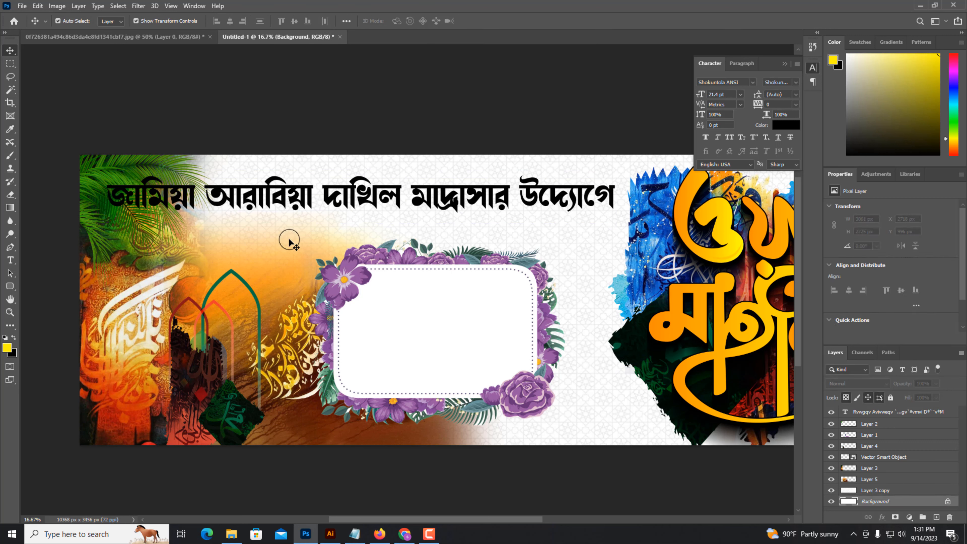
pyautogui.click(10, 141)
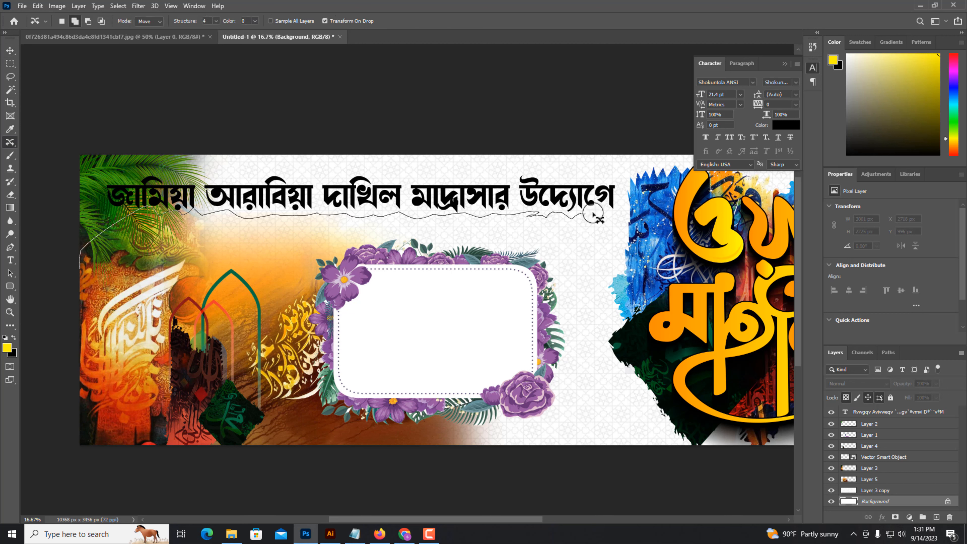
pyautogui.moveTo(593, 214)
pyautogui.mouseDown()
pyautogui.moveTo(640, 214)
pyautogui.moveTo(772, 168)
pyautogui.mouseUp()
pyautogui.moveTo(64, 154); pyautogui.dragTo(73, 266)
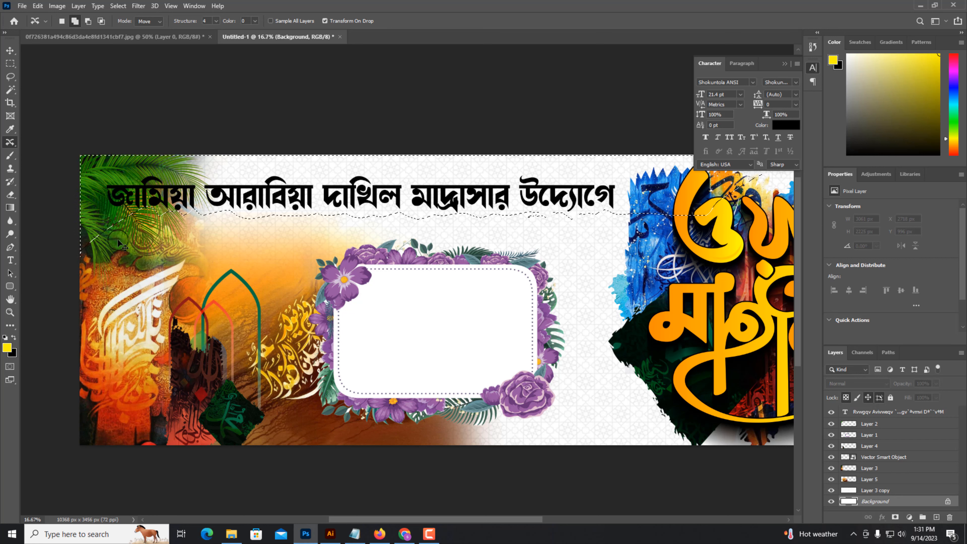
# Step: Copy the wavy selection to a new layer and bring that layer to the front
pyautogui.hotkey('ctrl', 'j')
pyautogui.click(10, 50)
pyautogui.hotkey('ctrl', 'shift', ']')
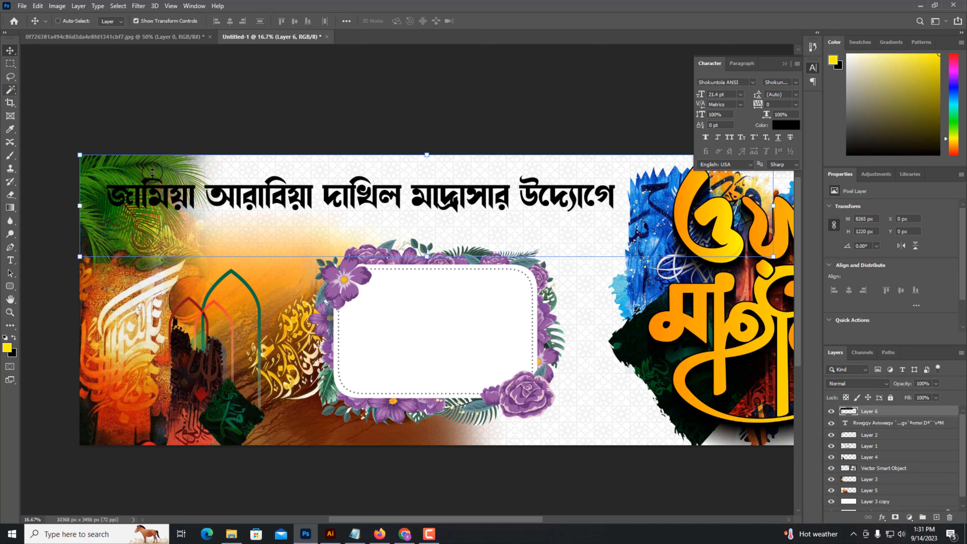
# Step: Apply a linear gradient overlay to the wavy strip, from green 289d1c to dark green at -90°
pyautogui.rightClick(882, 414)
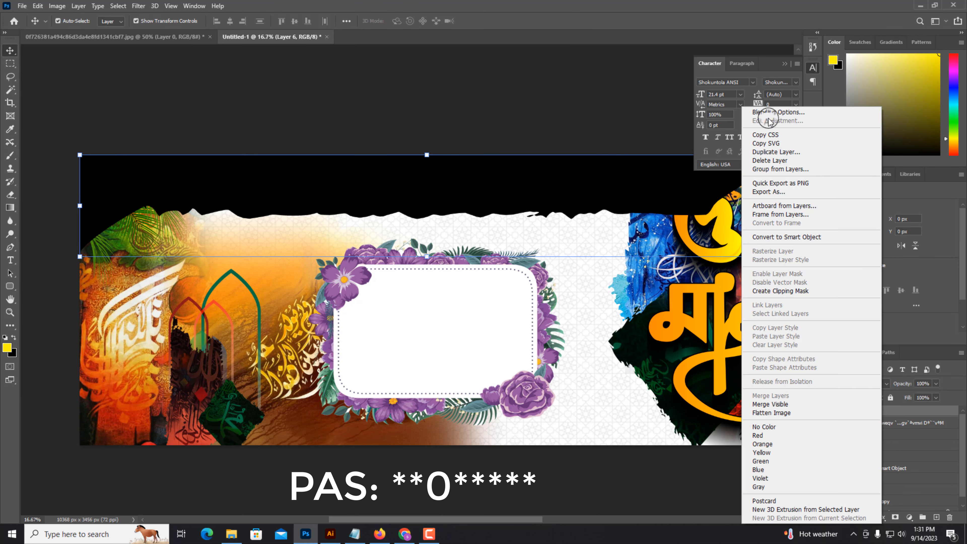
pyautogui.click(767, 114)
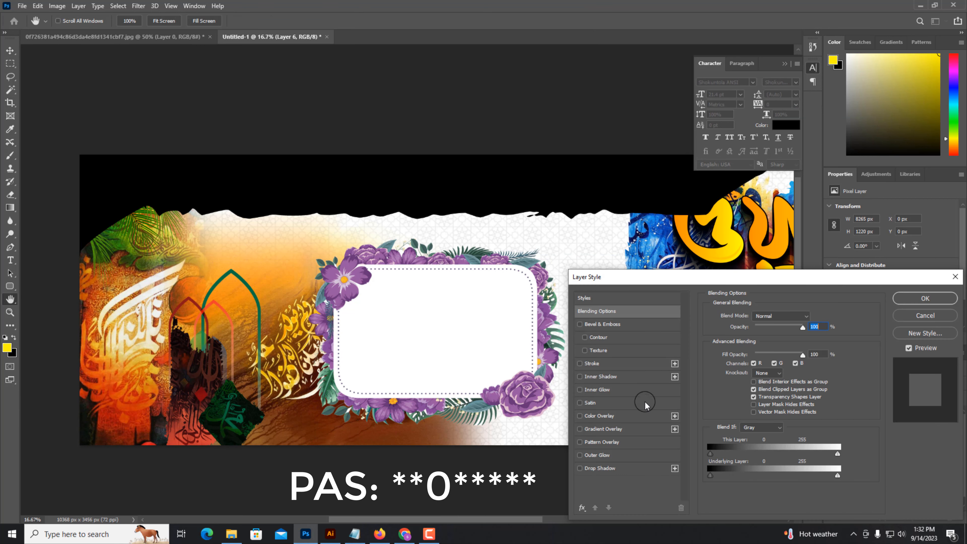
pyautogui.click(605, 429)
pyautogui.click(765, 339)
pyautogui.click(214, 309)
pyautogui.click(233, 350)
pyautogui.click(154, 273)
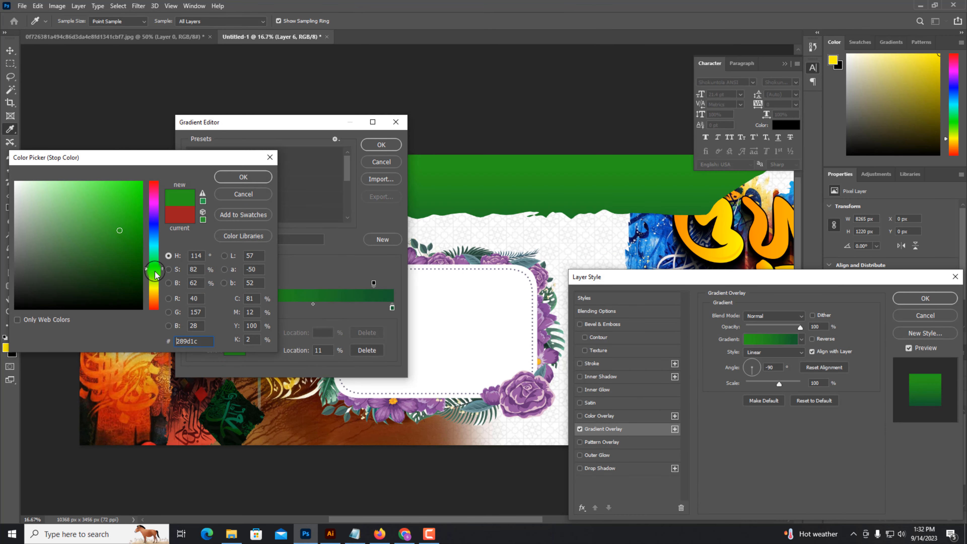
pyautogui.click(243, 177)
pyautogui.click(381, 145)
pyautogui.click(907, 304)
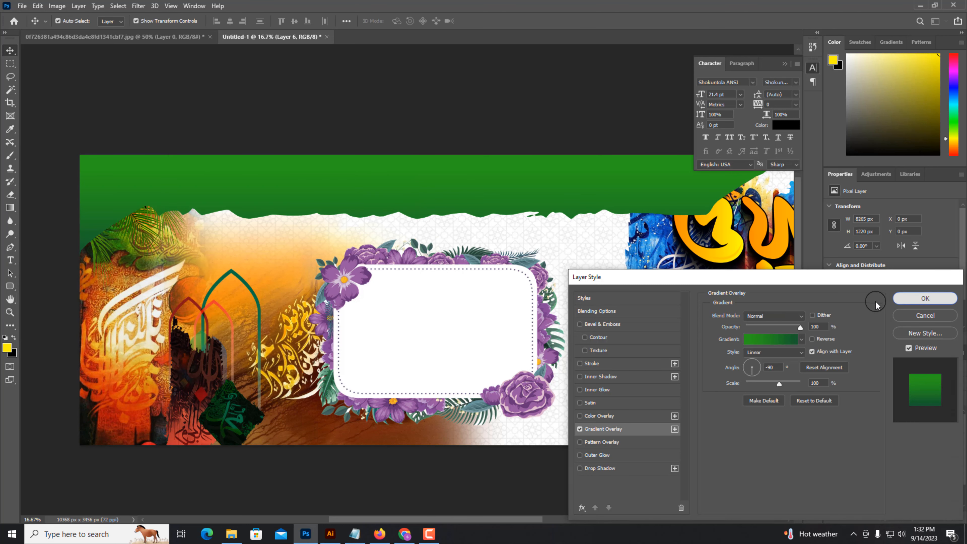
# Step: Send the green strip back to just above the pattern background and stretch its height to about 111%
pyautogui.hotkey('ctrl', 'shift', '[')
pyautogui.hotkey('ctrl', ']')
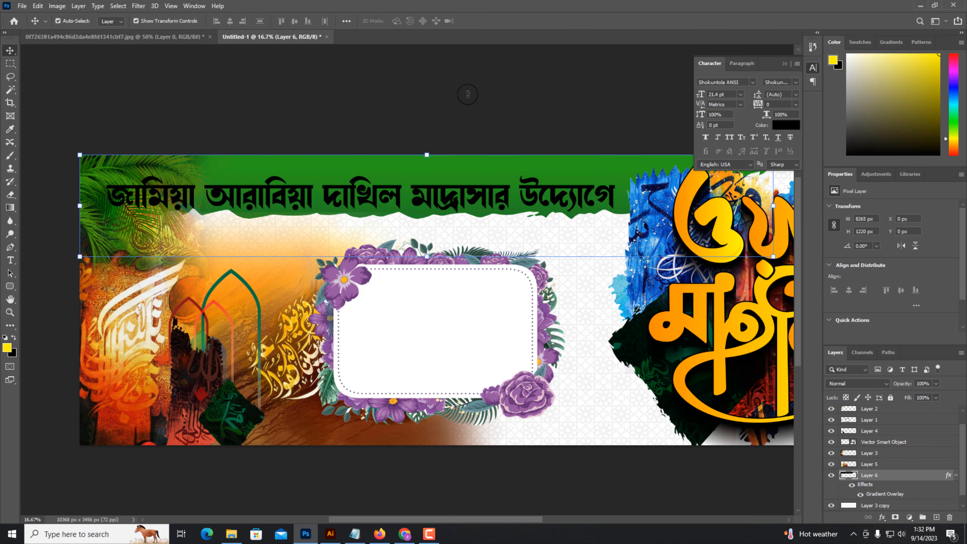
pyautogui.moveTo(430, 261); pyautogui.dragTo(431, 270)
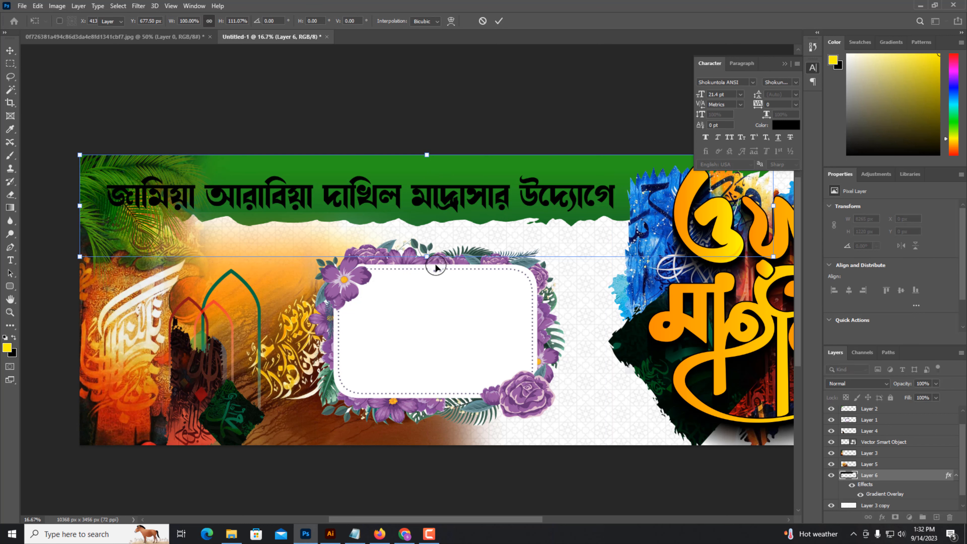
# Step: Stretch the heading text to about 721 px high and recolour it yellow
pyautogui.click(373, 196)
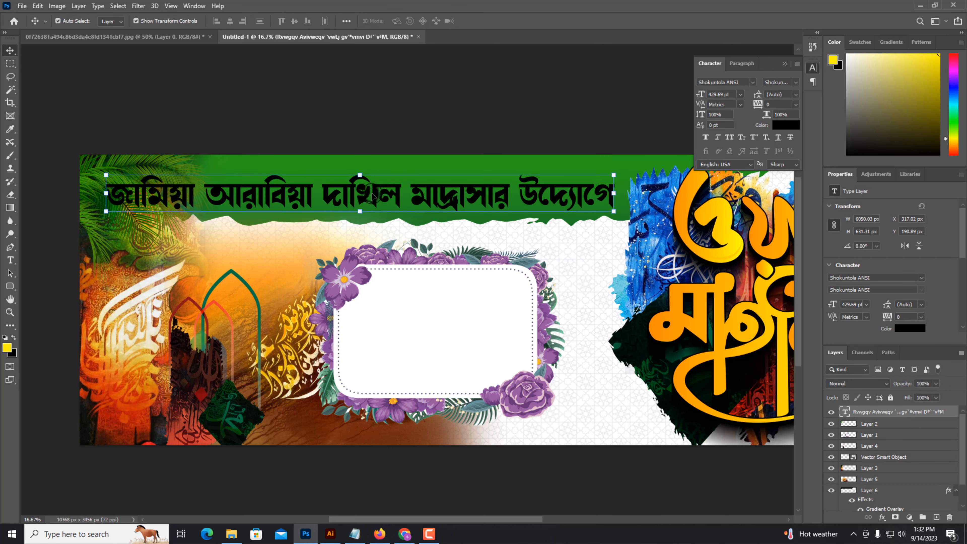
pyautogui.moveTo(362, 172); pyautogui.dragTo(362, 164)
pyautogui.click(14, 337)
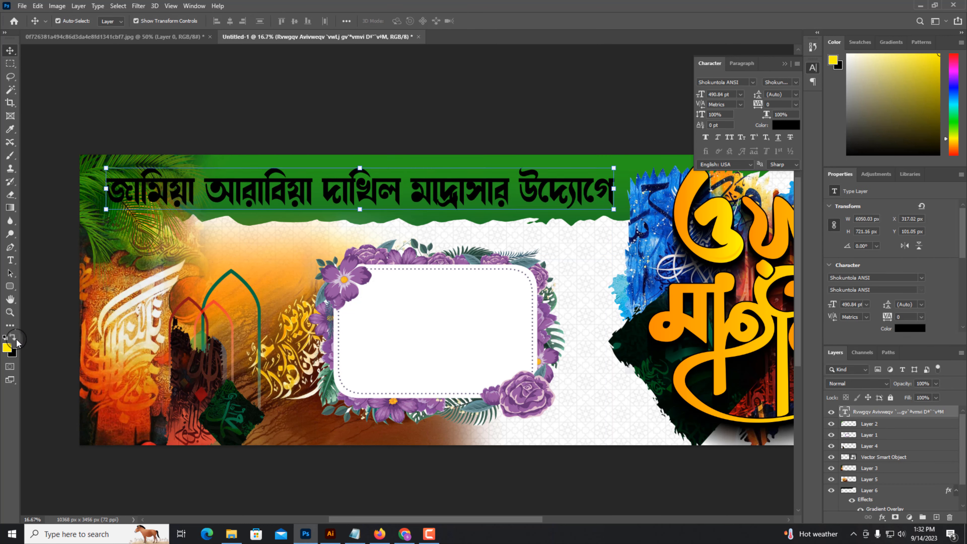
pyautogui.hotkey('ctrl', 'BackSpace')
# Step: Add a drop shadow with increased opacity to the heading, using 30 px distance, 8% spread and 54 px size
pyautogui.hotkey('ctrl', '+')
pyautogui.rightClick(884, 417)
pyautogui.click(773, 81)
pyautogui.click(605, 468)
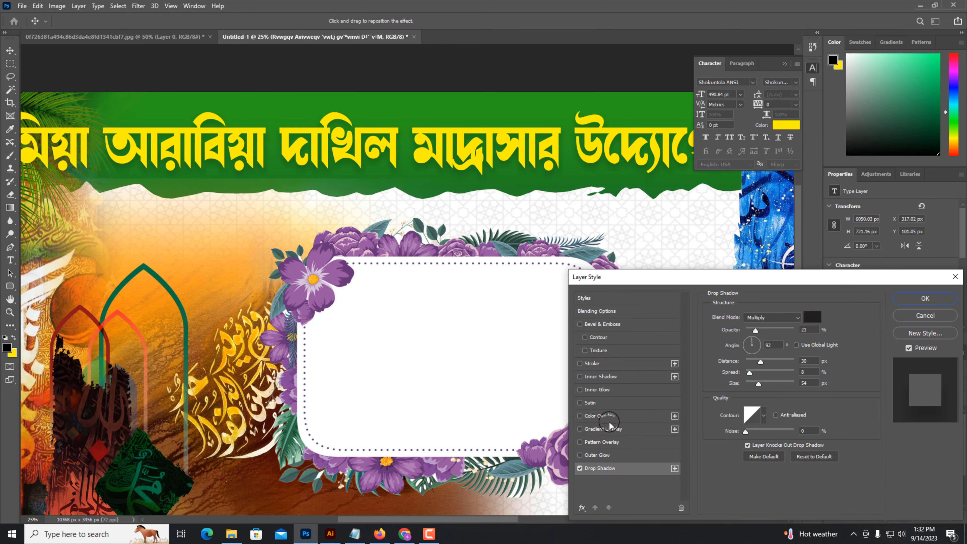
pyautogui.moveTo(755, 330); pyautogui.dragTo(788, 328)
pyautogui.press('Return')
# Step: Set the blend mode of the orange calligraphy picture behind the frame to Multiply and deselect it
pyautogui.hotkey('ctrl', '-')
pyautogui.moveTo(438, 369)
pyautogui.mouseDown()
pyautogui.moveTo(460, 373)
pyautogui.moveTo(438, 369)
pyautogui.mouseUp()
pyautogui.moveTo(301, 381)
pyautogui.mouseDown()
pyautogui.moveTo(525, 348)
pyautogui.moveTo(300, 386)
pyautogui.mouseUp()
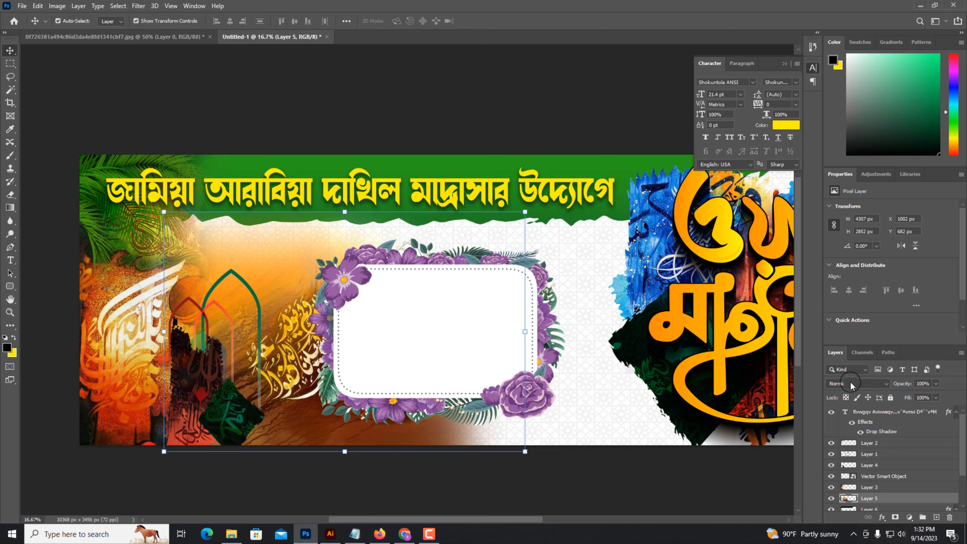
pyautogui.click(851, 385)
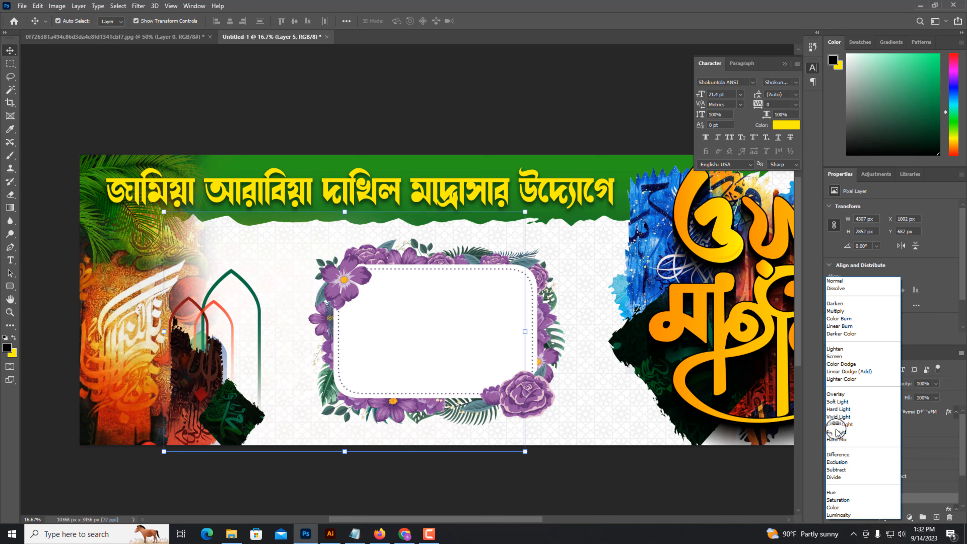
pyautogui.click(836, 311)
pyautogui.moveTo(297, 418)
pyautogui.mouseDown()
pyautogui.moveTo(266, 415)
pyautogui.moveTo(287, 413)
pyautogui.mouseUp()
pyautogui.click(284, 482)
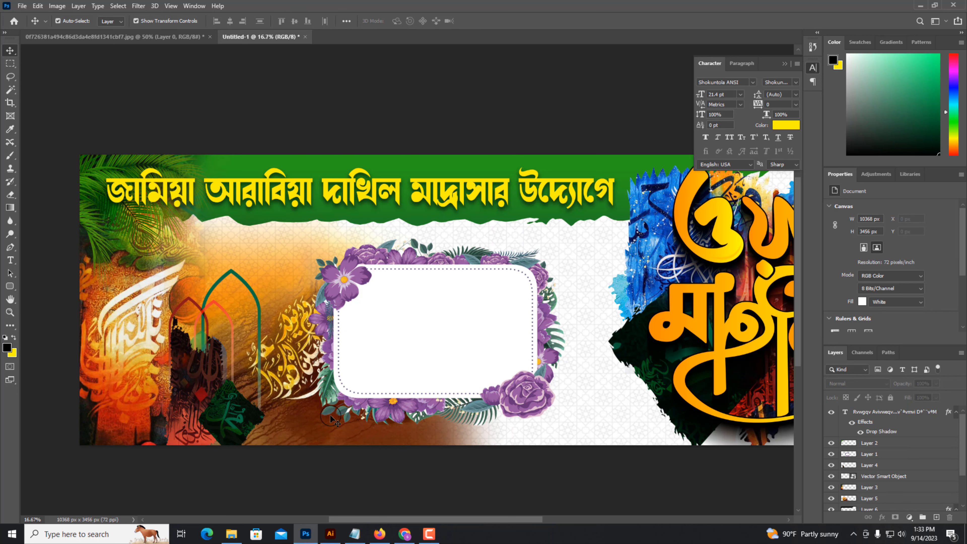
# Step: Nudge the floral frame slightly to the right and deselect it
pyautogui.moveTo(549, 329); pyautogui.dragTo(555, 329)
pyautogui.press('Return')
pyautogui.click(123, 472)
# Step: Bring the welcome text স্বাগতম হে মহান অতিথিবৃন্দ from the JPG document into the floral frame and enlarge it to about 174 pt
pyautogui.hotkey('ctrl', '-')
pyautogui.click(114, 36)
pyautogui.click(427, 326)
pyautogui.moveTo(423, 328); pyautogui.dragTo(353, 270)
pyautogui.hotkey('ctrl', '+')
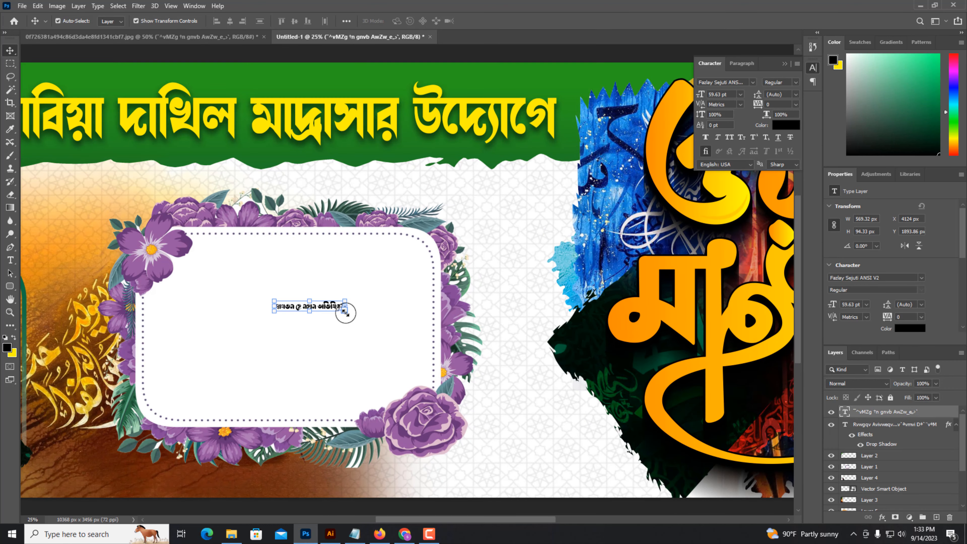
pyautogui.moveTo(345, 311); pyautogui.dragTo(475, 376)
pyautogui.hotkey('ctrl', '+')
pyautogui.press('Return')
pyautogui.moveTo(410, 356); pyautogui.dragTo(495, 276)
# Step: Delete the word অতিথিবৃন্দ from the end of the welcome text
pyautogui.press('t')
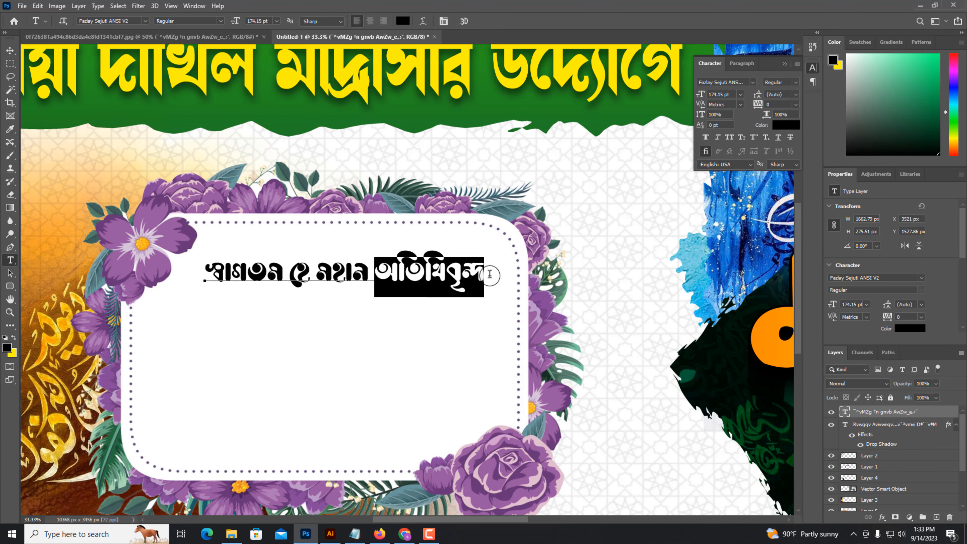
pyautogui.press('BackSpace')
pyautogui.hotkey('ctrl', 'Return')
# Step: Enlarge the shortened welcome line to about 312 pt and duplicate it just below
pyautogui.press('v')
pyautogui.hotkey('ctrl', 't')
pyautogui.moveTo(367, 278); pyautogui.dragTo(413, 350)
pyautogui.press('Return')
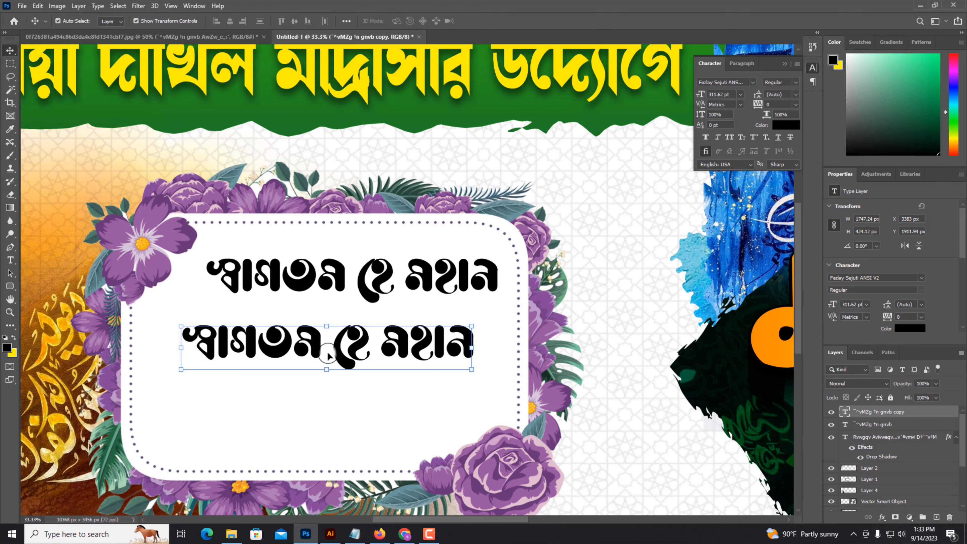
# Step: Replace the text of the lower copy with অতিথিবৃন্দ
pyautogui.press('t')
pyautogui.click(303, 343)
pyautogui.hotkey('ctrl', 'a')
pyautogui.hotkey('ctrl', 'v')
pyautogui.hotkey('ctrl', 'Return')
pyautogui.press('v')
# Step: Enlarge the word অতিথিবৃন্দ to about 453 pt and shift the upper line so it sits centred above it
pyautogui.hotkey('ctrl', 't')
pyautogui.moveTo(377, 383); pyautogui.dragTo(416, 391)
pyautogui.press('Return')
pyautogui.moveTo(377, 286); pyautogui.dragTo(364, 297)
# Step: Recolour the word অতিথিবৃন্দ red (ff0000)
pyautogui.click(316, 359)
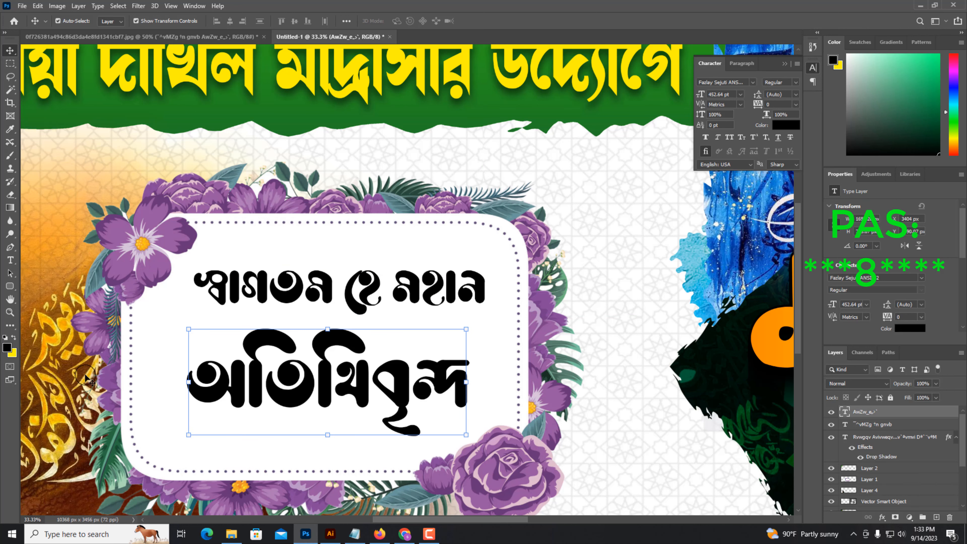
pyautogui.click(12, 353)
pyautogui.click(244, 177)
pyautogui.press('v')
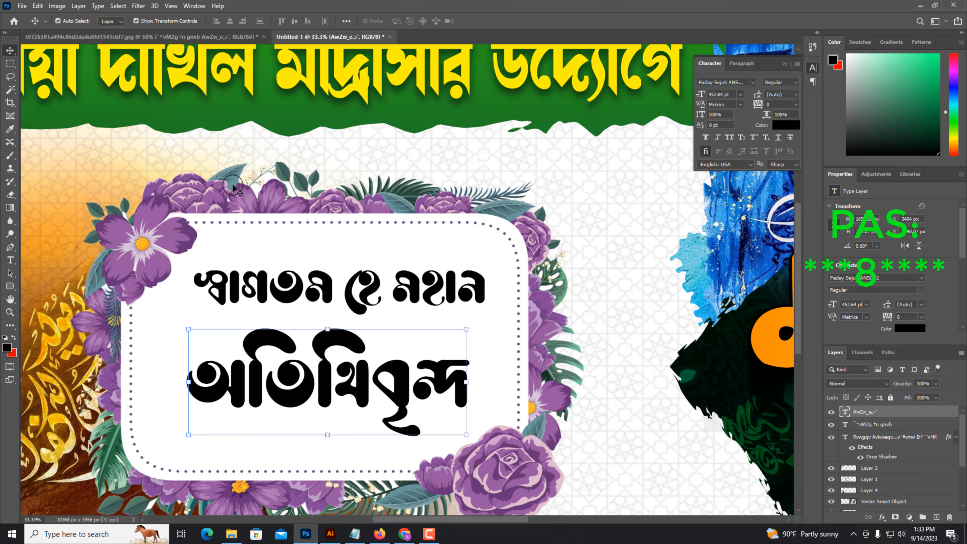
pyautogui.hotkey('ctrl', 'BackSpace')
# Step: Recolour the upper line স্বাগতম হে মহান a dark green around 005f12
pyautogui.click(196, 305)
pyautogui.click(12, 353)
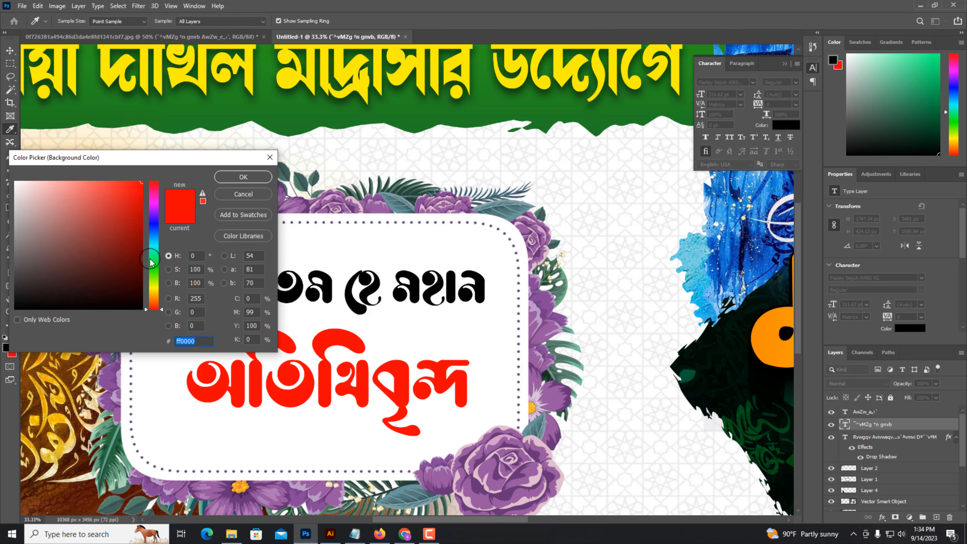
pyautogui.click(156, 248)
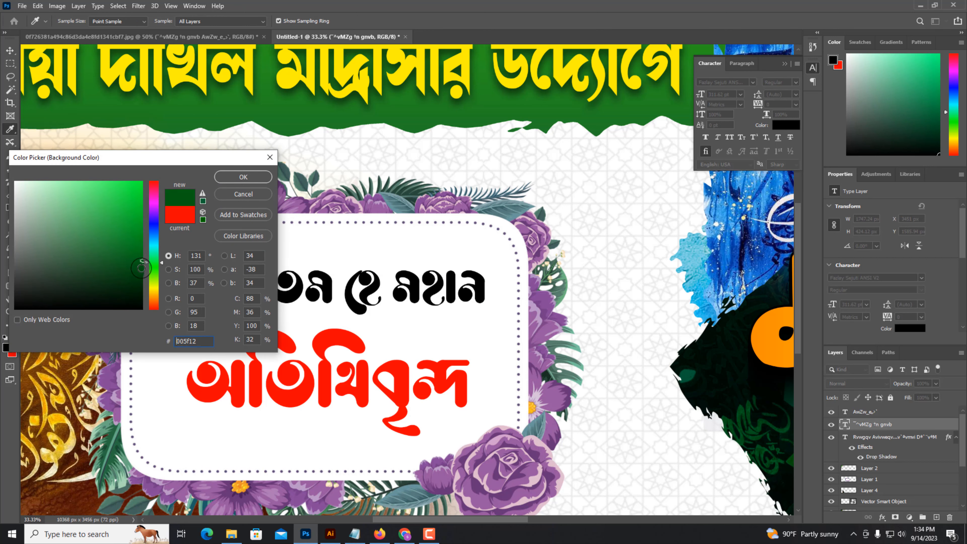
pyautogui.press('Return')
pyautogui.hotkey('ctrl', 'BackSpace')
# Step: Duplicate the green line just above itself and select all text in the copy
pyautogui.hotkey('ctrl', '+')
pyautogui.moveTo(294, 385); pyautogui.dragTo(334, 280)
pyautogui.click(334, 290)
pyautogui.keyDown('alt'); pyautogui.moveTo(373, 237); pyautogui.dragTo(379, 169); pyautogui.keyUp('alt')
pyautogui.doubleClick(315, 141)
pyautogui.hotkey('ctrl', 'a')
pyautogui.write('z')
pyautogui.hotkey('ctrl', 'z')
pyautogui.press('Left')
pyautogui.press('Right')
pyautogui.write('‘')
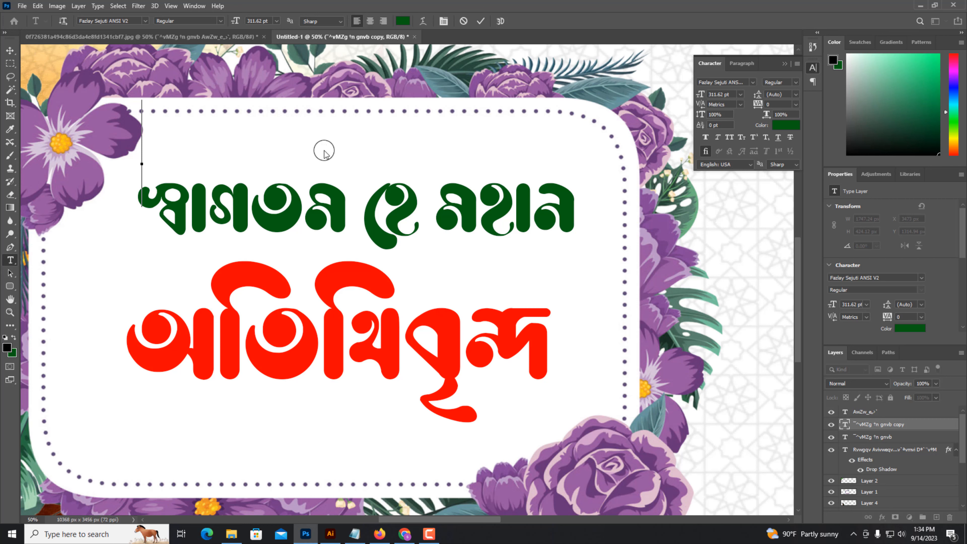
pyautogui.hotkey('ctrl', 'z')
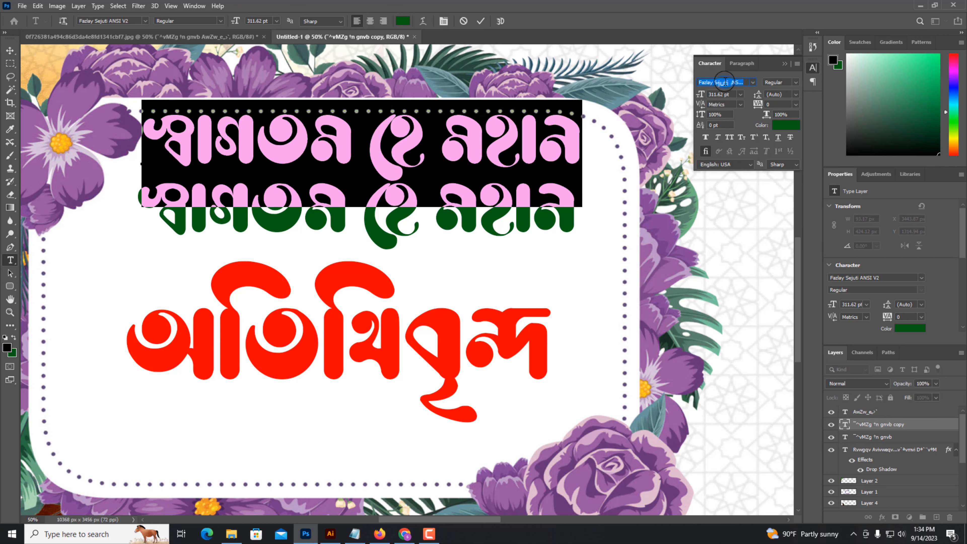
# Step: Set the duplicated line's font to Shokuntola ANSI and replace its text with a double quotation mark
pyautogui.press('BackSpace')
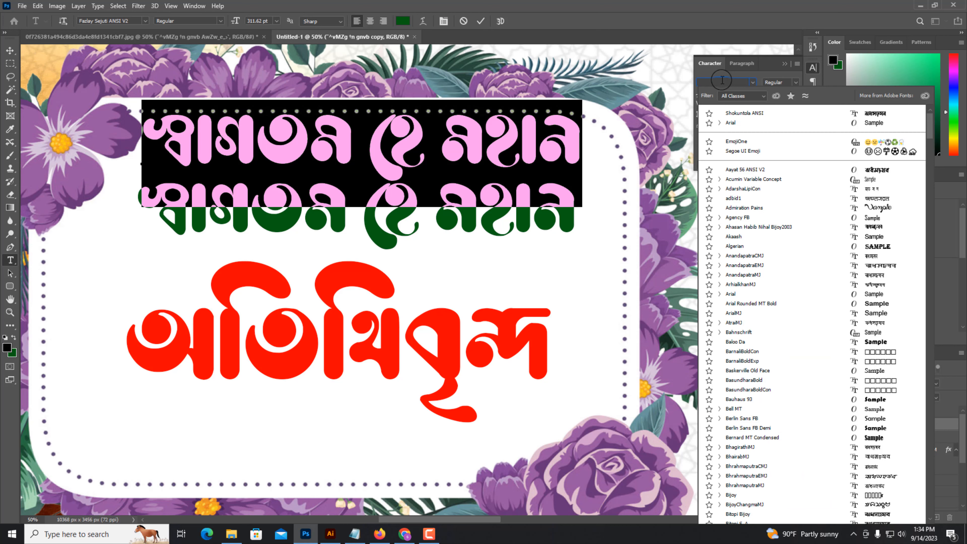
pyautogui.write('sho')
pyautogui.click(818, 114)
pyautogui.click(612, 157)
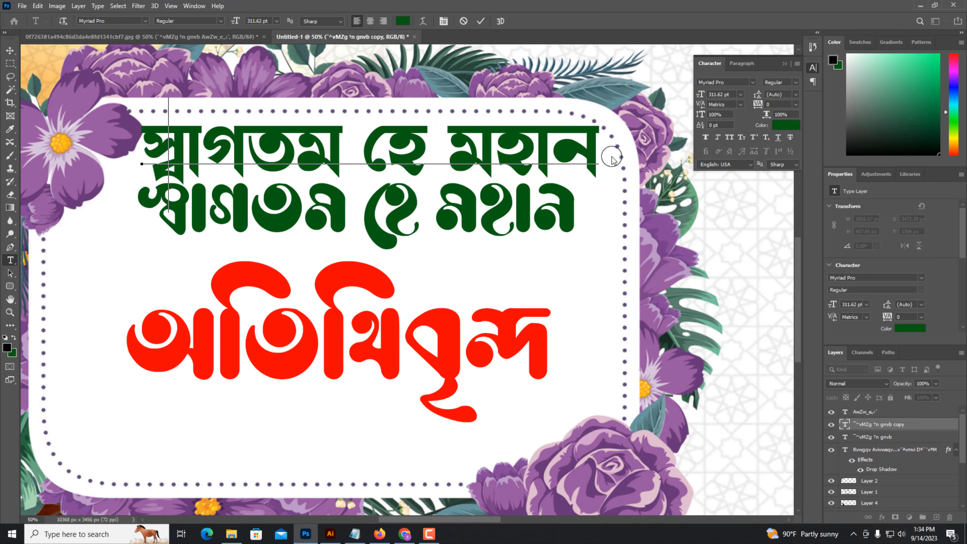
pyautogui.write('"')
pyautogui.hotkey('ctrl', 'z')
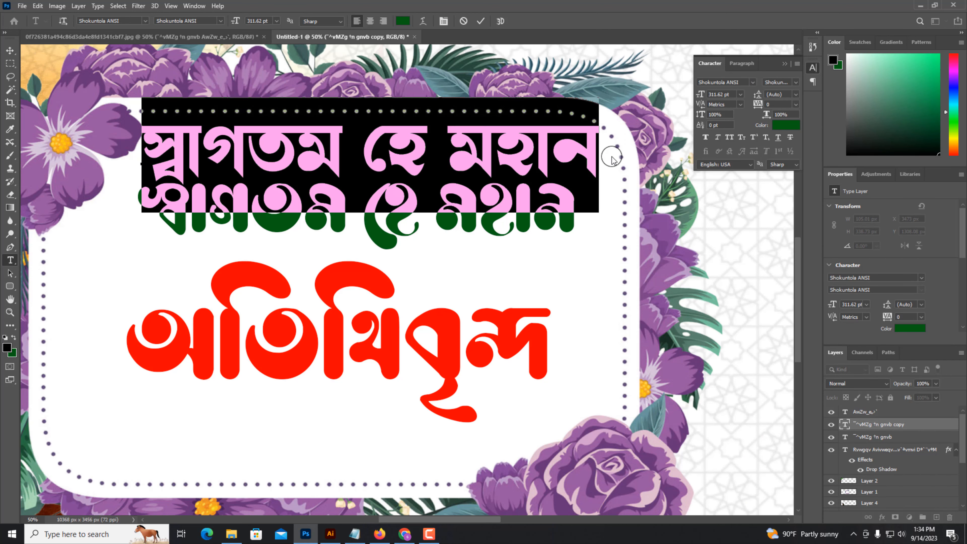
pyautogui.write('"')
pyautogui.hotkey('ctrl', 'Return')
pyautogui.press('v')
# Step: Enlarge the quotation mark to about 359 pt and centre it below the red word
pyautogui.moveTo(173, 130); pyautogui.dragTo(333, 106)
pyautogui.hotkey('ctrl', 't')
pyautogui.moveTo(332, 147); pyautogui.dragTo(344, 156)
pyautogui.press('Return')
pyautogui.hotkey('ctrl', 't')
pyautogui.moveTo(338, 354); pyautogui.dragTo(328, 168)
pyautogui.press('Return')
pyautogui.hotkey('ctrl', 'z')
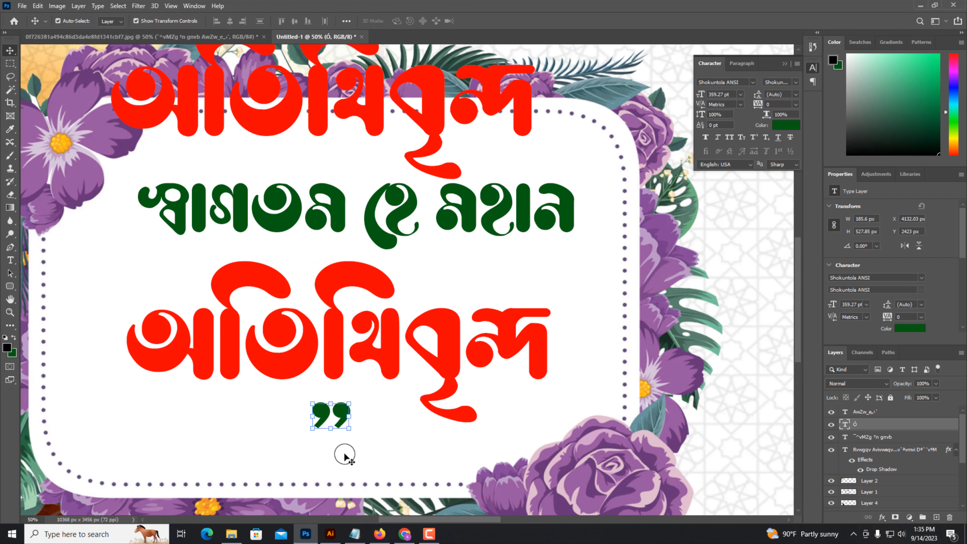
pyautogui.click(343, 453)
pyautogui.click(328, 426)
pyautogui.hotkey('ctrl', 't')
pyautogui.press('Return')
# Step: Hide the red word's layer and set the quotation mark's opacity to 50%
pyautogui.click(831, 412)
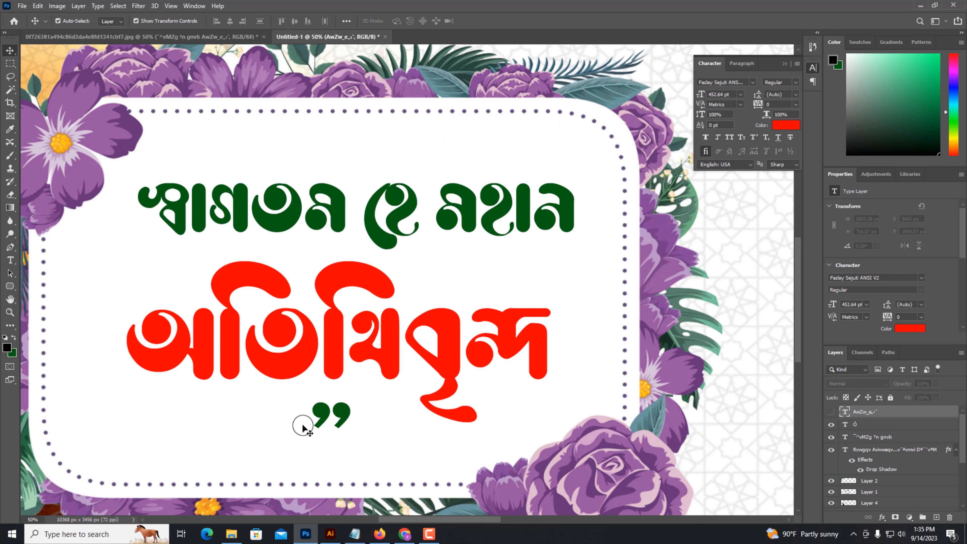
pyautogui.click(323, 421)
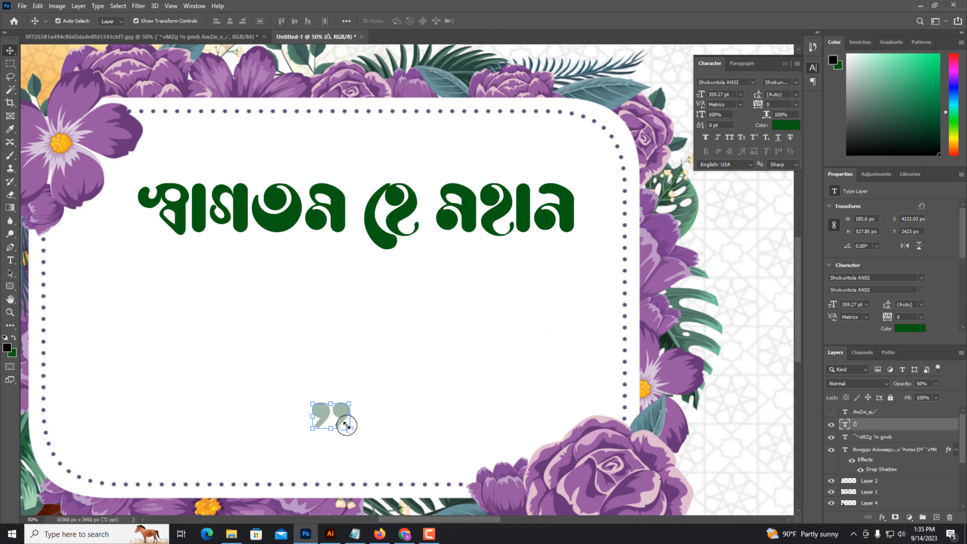
# Step: Copy the quotation mark to above the green line and flip the copy horizontally
pyautogui.moveTo(346, 425); pyautogui.dragTo(337, 165)
pyautogui.hotkey('ctrl', 't')
pyautogui.rightClick(329, 157)
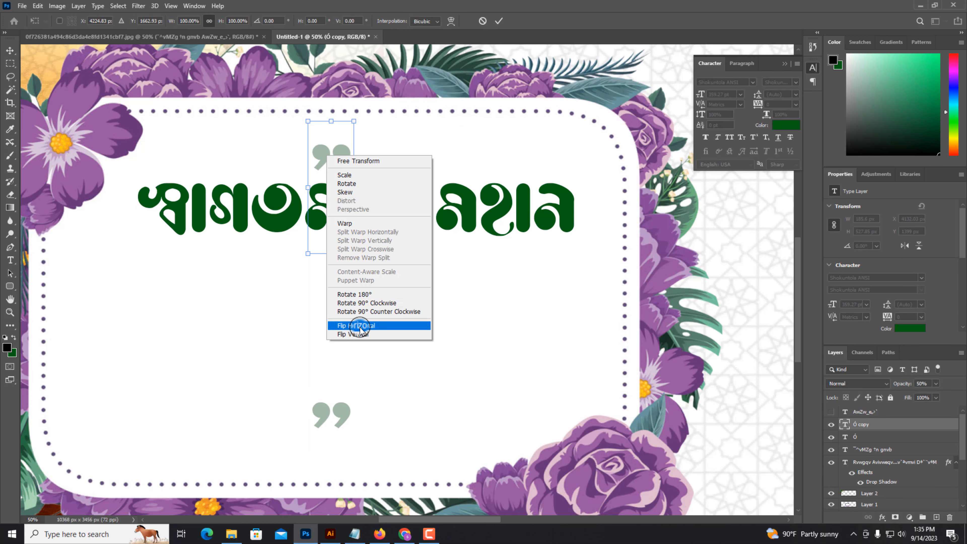
pyautogui.click(360, 326)
pyautogui.press('Return')
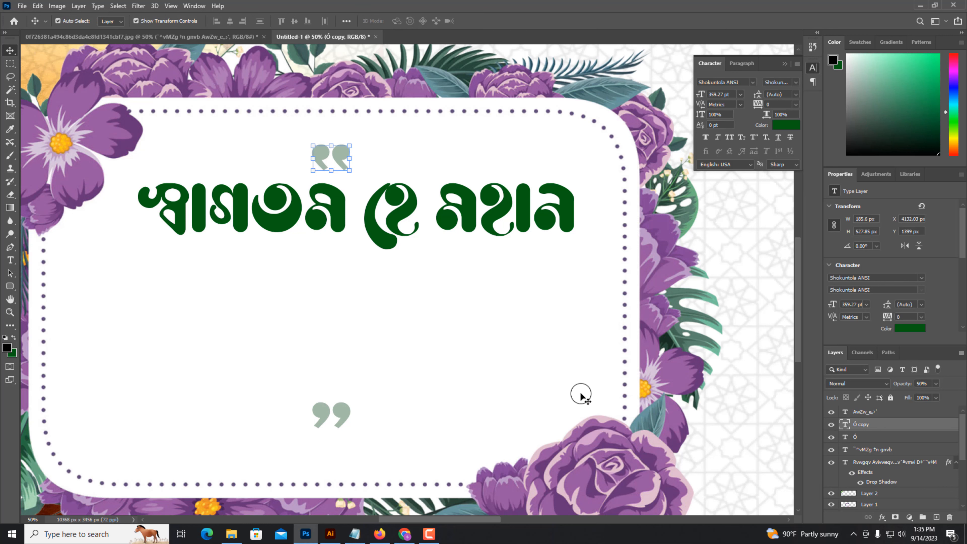
# Step: Show the red word's layer again and give it a Multiply drop shadow with 35% opacity, 30 px distance and 54 px size
pyautogui.click(516, 336)
pyautogui.rightClick(865, 413)
pyautogui.click(756, 79)
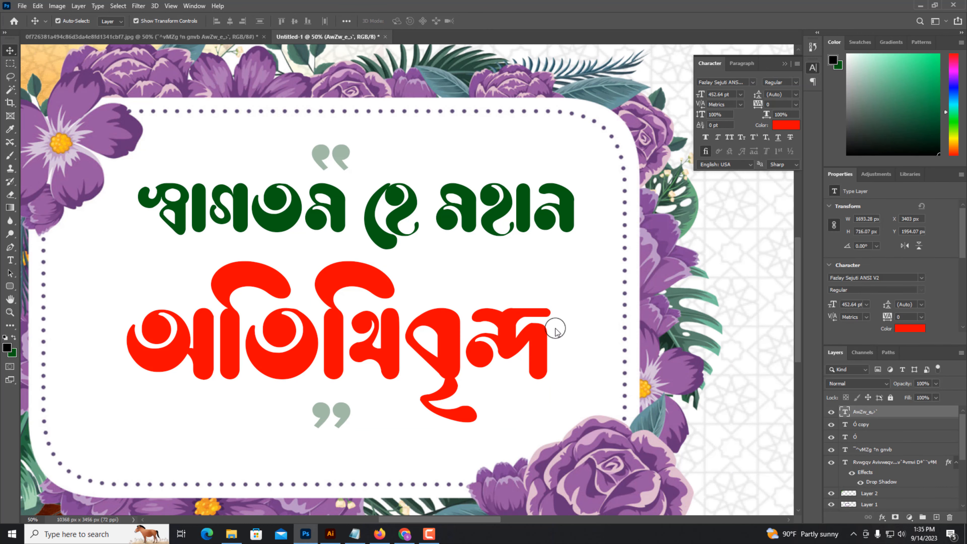
pyautogui.click(600, 468)
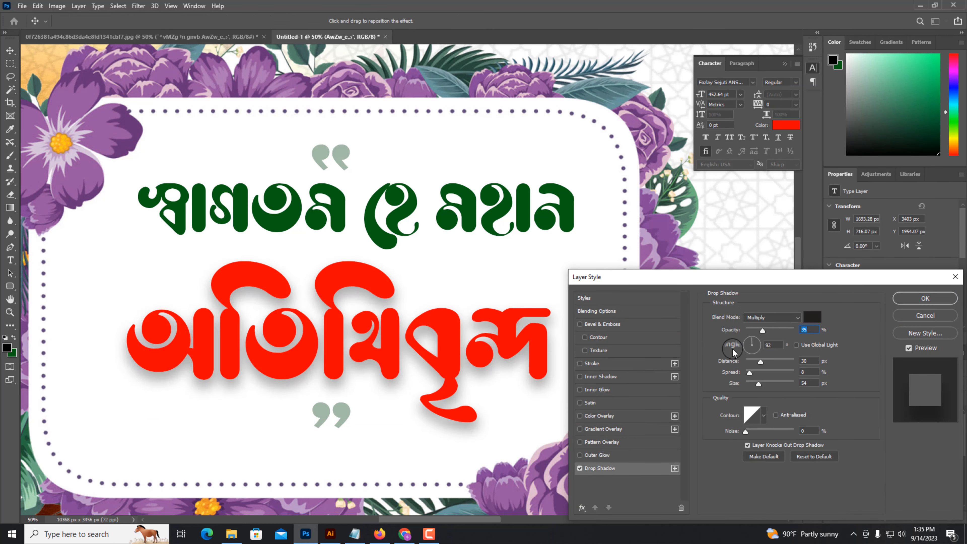
# Step: Give the red word a Bevel & Emboss effect with the Inner Bevel style, Smooth technique and a size of about 21 px
pyautogui.click(612, 324)
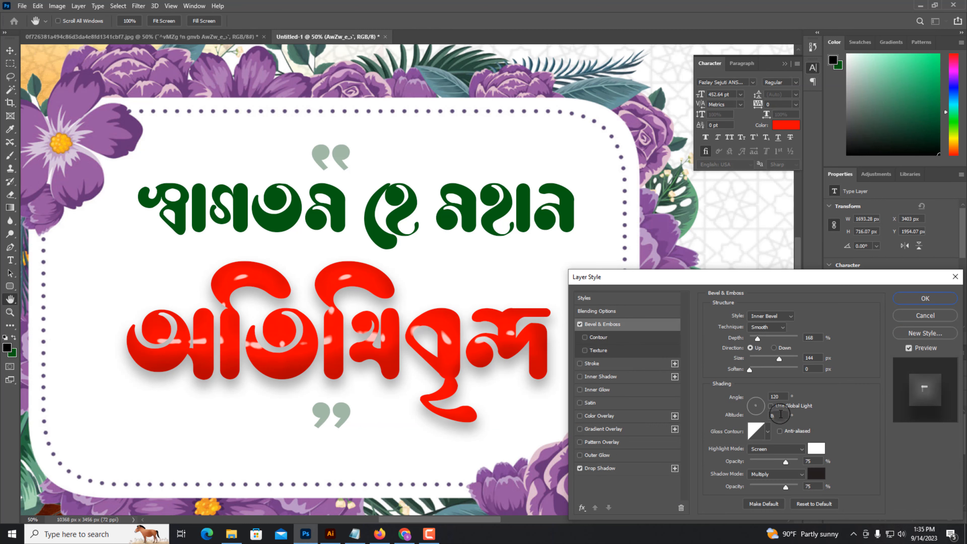
pyautogui.click(771, 316)
pyautogui.click(764, 324)
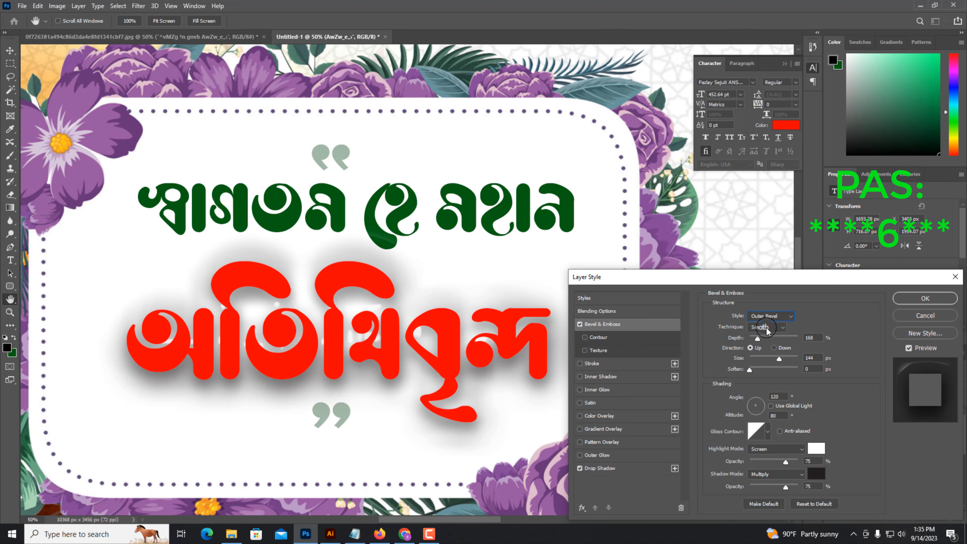
pyautogui.click(758, 329)
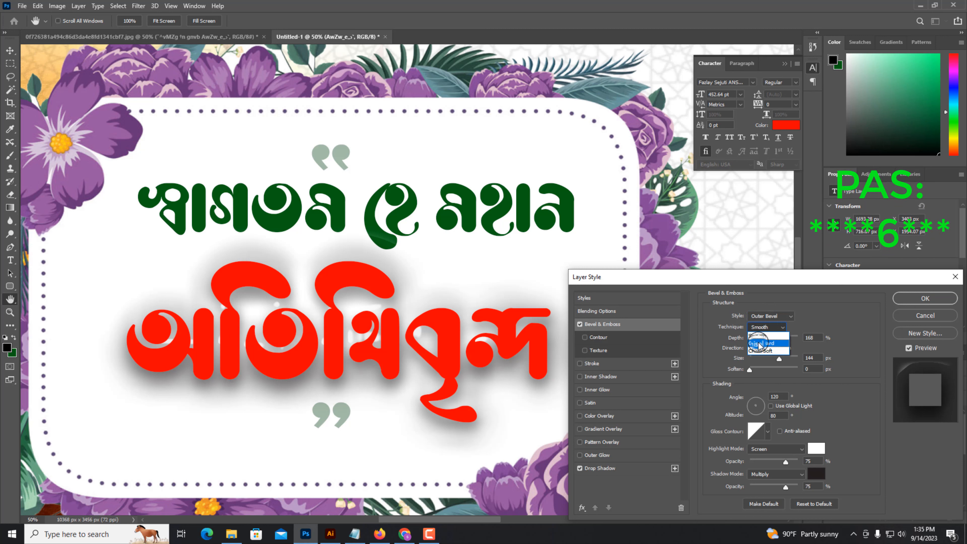
pyautogui.click(760, 343)
pyautogui.click(761, 328)
pyautogui.click(761, 335)
pyautogui.click(766, 320)
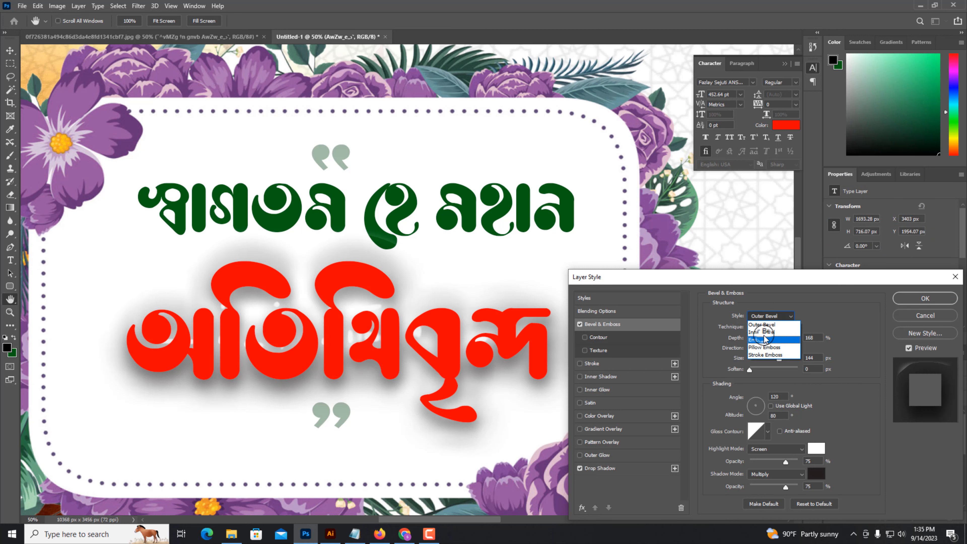
pyautogui.click(761, 332)
pyautogui.click(762, 360)
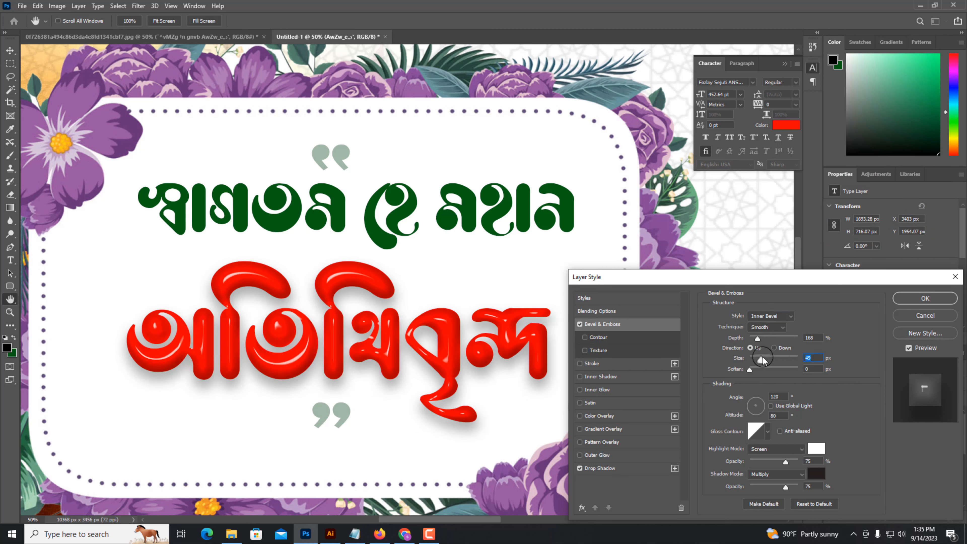
pyautogui.moveTo(762, 359); pyautogui.dragTo(758, 365)
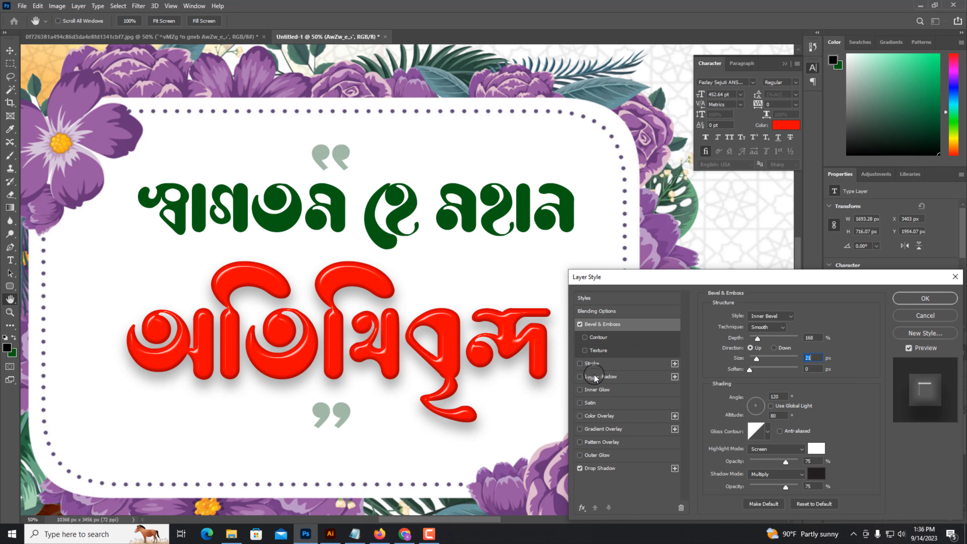
# Step: Add a white 20 px outside stroke to the red word
pyautogui.click(592, 363)
pyautogui.click(733, 388)
pyautogui.click(320, 250)
pyautogui.press('Return')
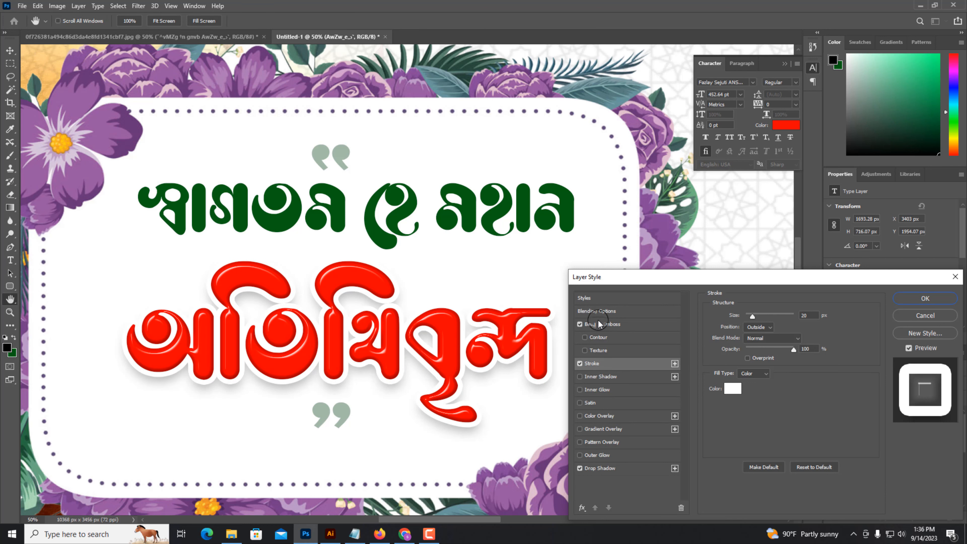
# Step: Set the red word's drop shadow to an angle of 106° and a distance of 45 px, and apply the layer styles
pyautogui.click(600, 469)
pyautogui.moveTo(514, 357); pyautogui.dragTo(517, 360)
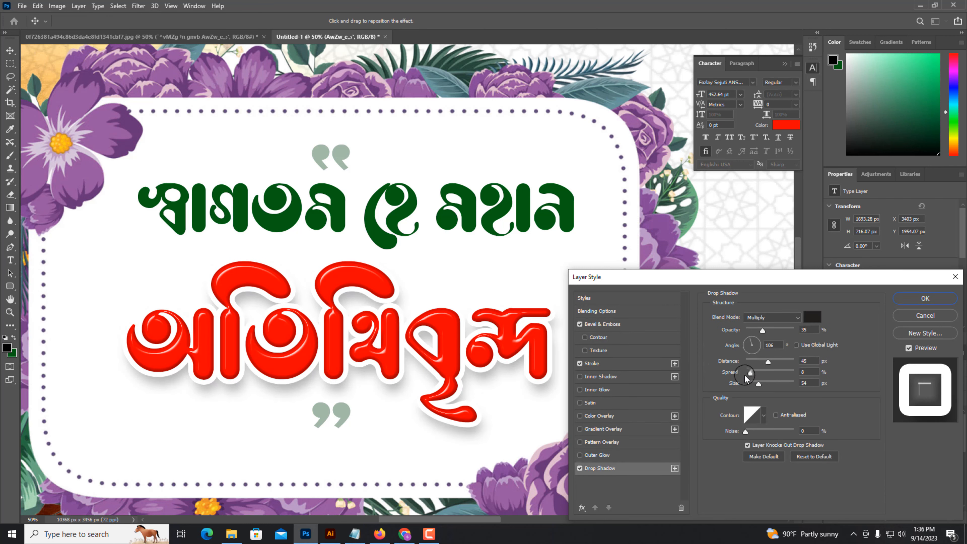
pyautogui.press('Return')
pyautogui.hotkey('ctrl', '-')
pyautogui.hotkey('ctrl', '-')
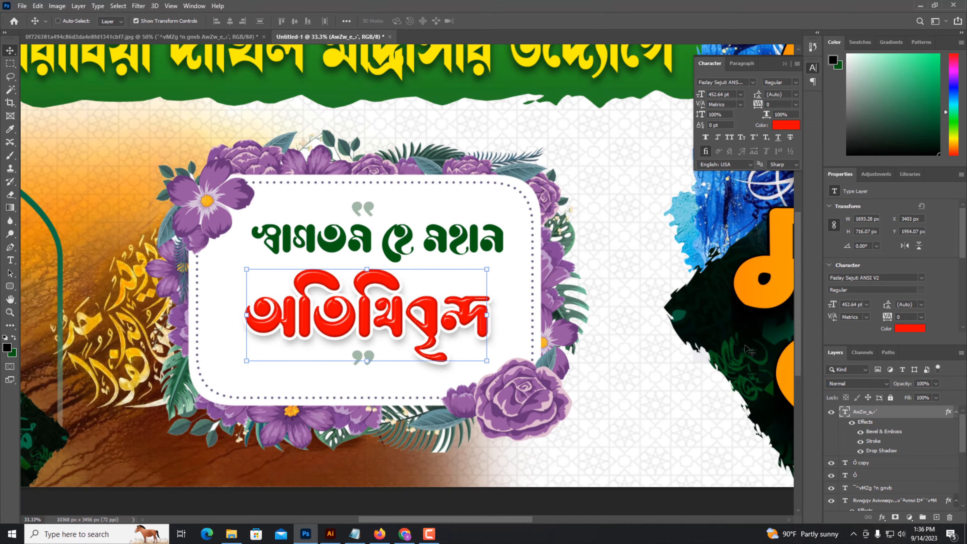
pyautogui.keyDown('ctrl'); pyautogui.click(332, 481); pyautogui.keyUp('ctrl')
# Step: Fade the lower edge of the brown picture below the floral frame with a large soft eraser about 2300 px wide
pyautogui.hotkey('ctrl', '-')
pyautogui.hotkey('ctrl', '-')
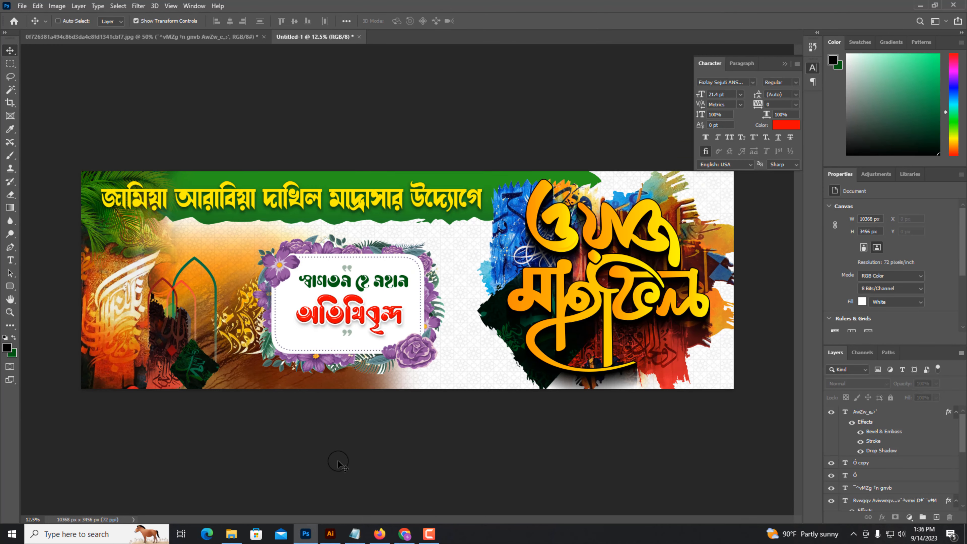
pyautogui.hotkey('ctrl', '+')
pyautogui.moveTo(339, 425)
pyautogui.mouseDown()
pyautogui.moveTo(493, 472)
pyautogui.moveTo(400, 472)
pyautogui.mouseUp()
pyautogui.hotkey('ctrl', '+')
pyautogui.hotkey('ctrl', '+')
pyautogui.hotkey('ctrl', '-')
pyautogui.hotkey('ctrl', '-')
pyautogui.press('e')
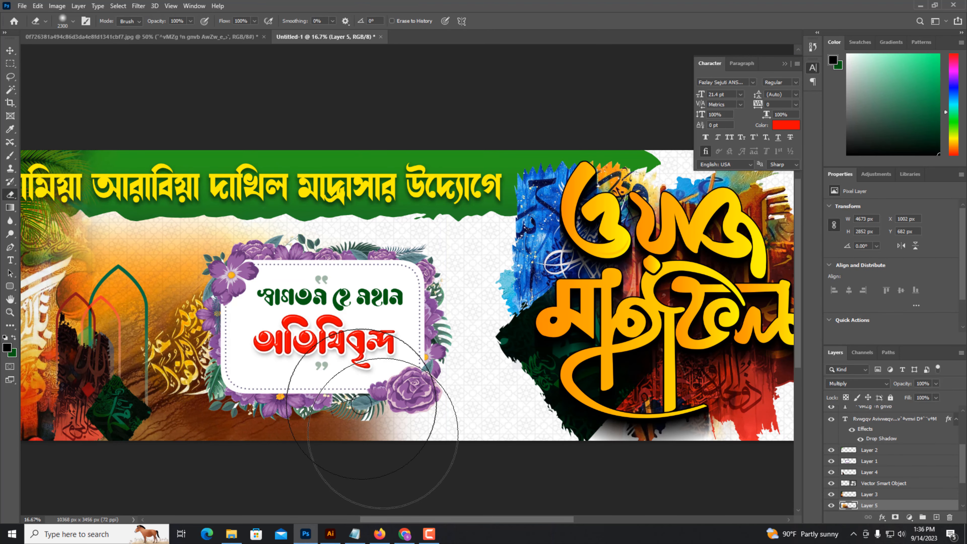
pyautogui.press('v')
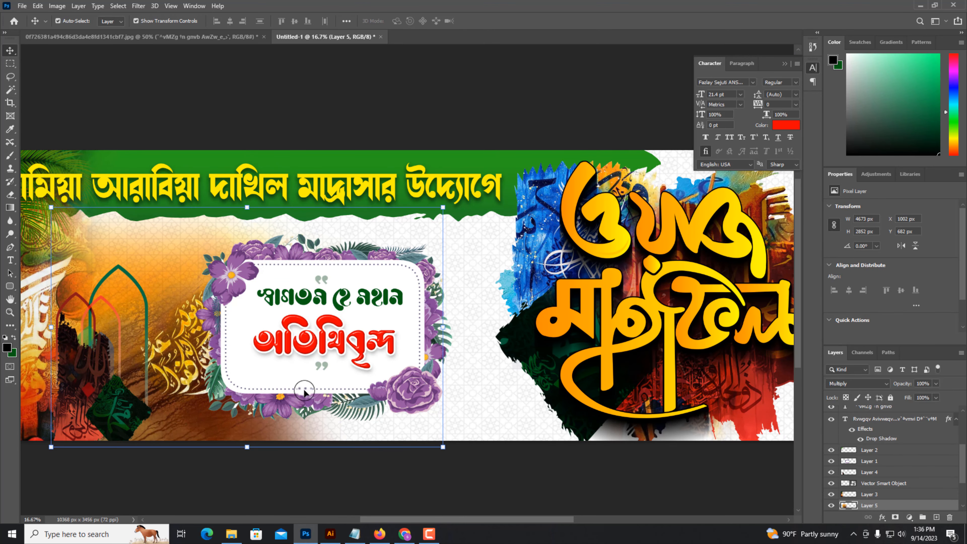
# Step: Shift the brown picture's midtone colour balance towards yellow, to a yellow–blue level of -99
pyautogui.hotkey('ctrl', 'b')
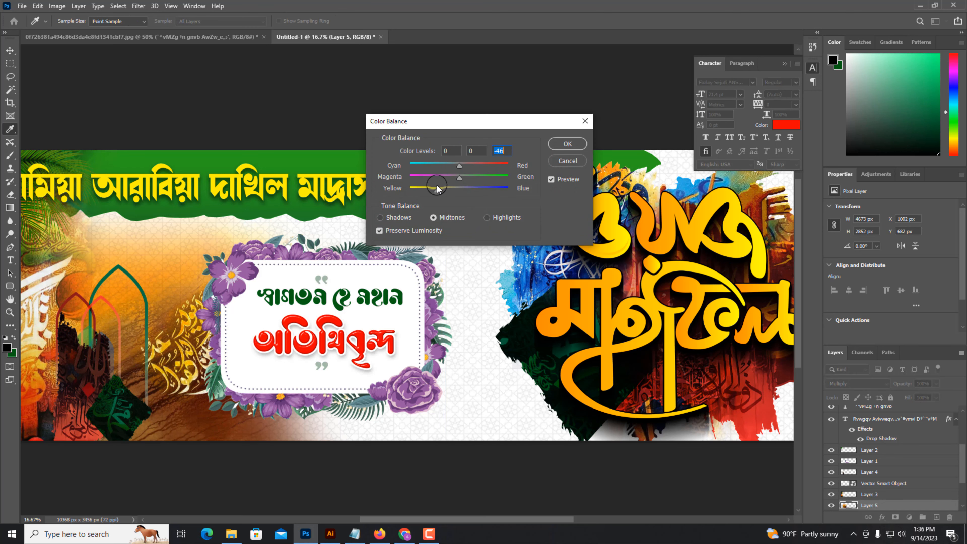
pyautogui.moveTo(437, 186); pyautogui.dragTo(413, 193)
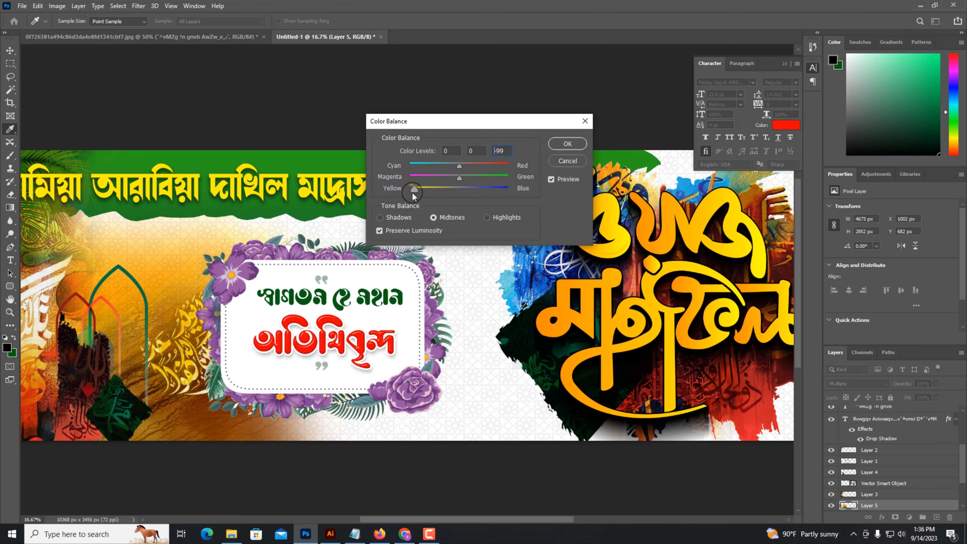